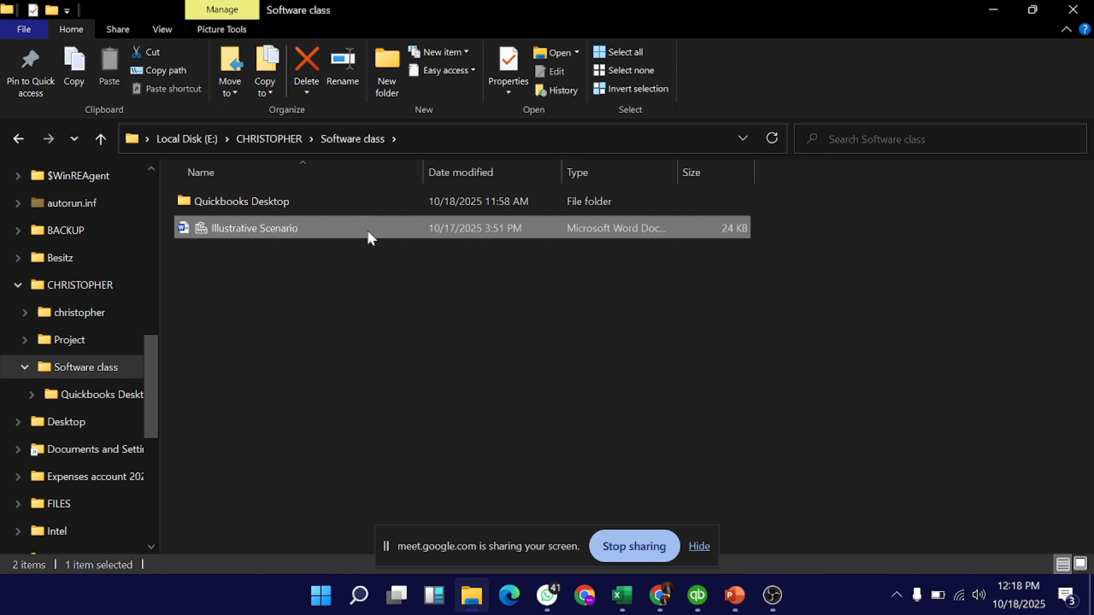
Open the Illustrative Scenario Word document from the Software class folder at the company information table
{"action": "double_click", "coordinate": [370, 237]}
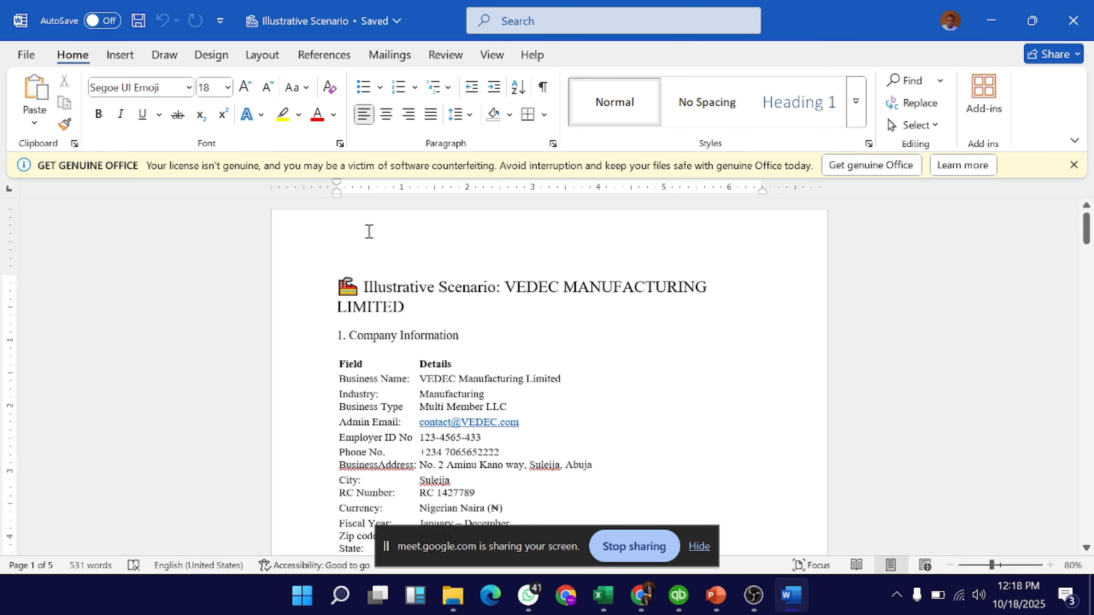
{"action": "left_click", "coordinate": [386, 394]}
{"action": "key", "text": "alt"}
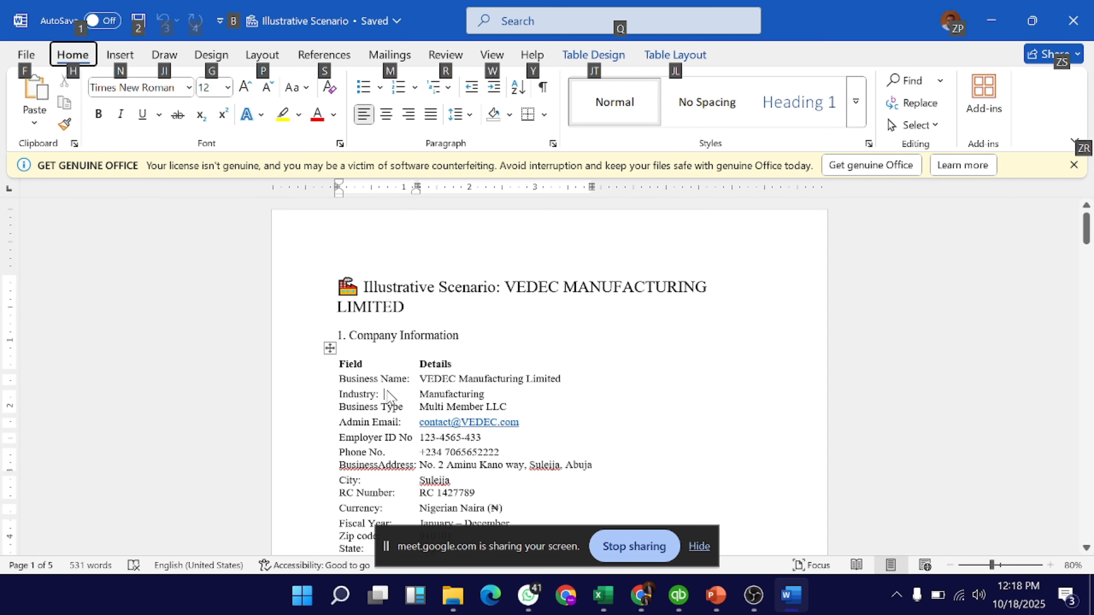
Switch to QuickBooks and view the blank company details form in QuickBooks Desktop Setup
{"action": "key", "text": "alt+Tab"}
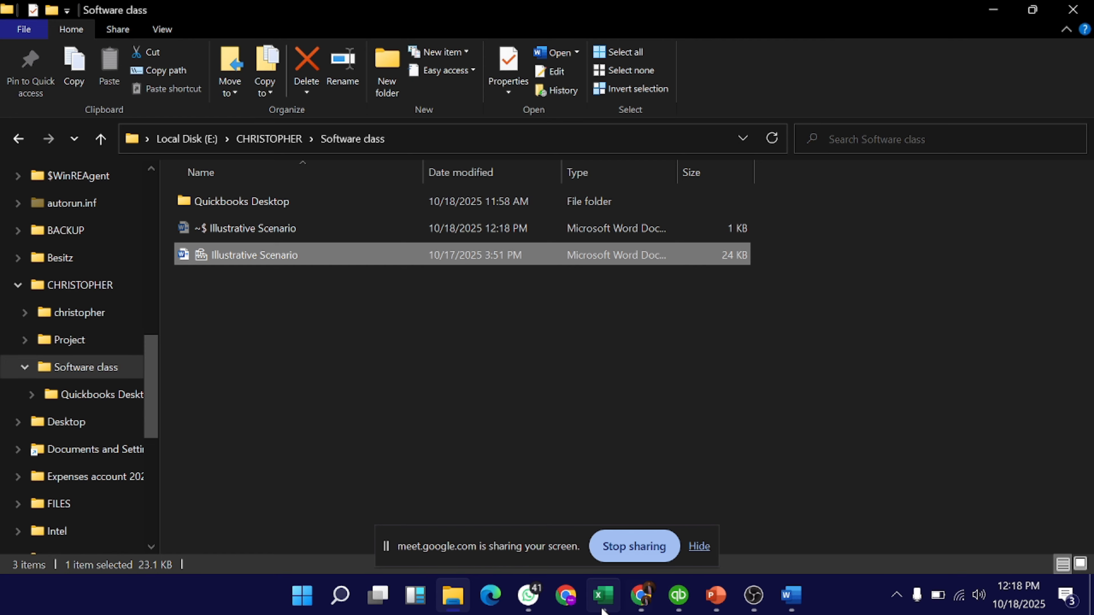
{"action": "key", "text": "alt+Tab"}
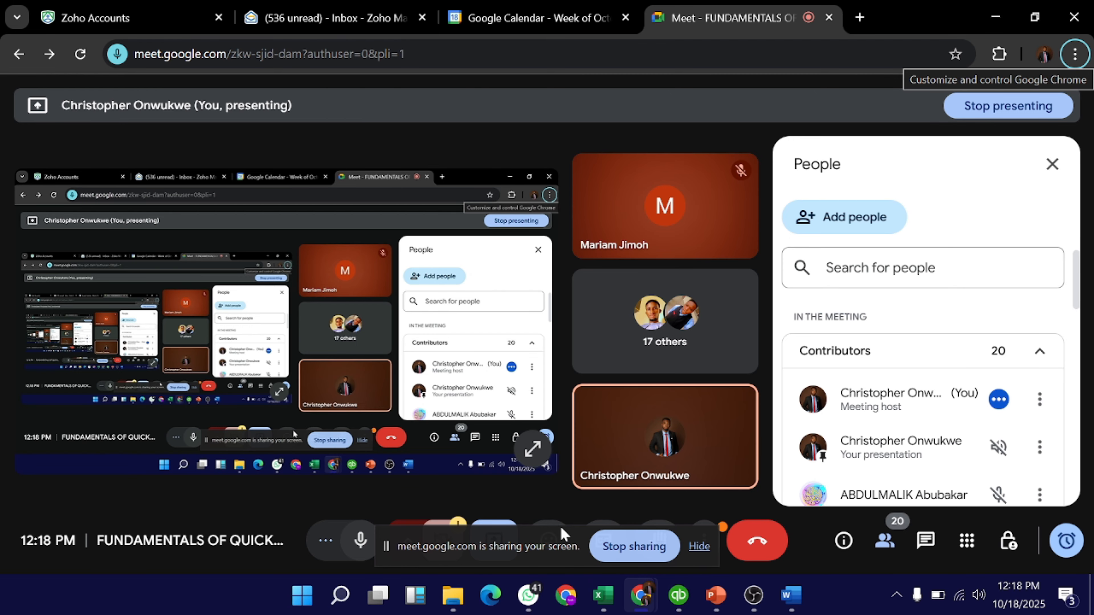
{"action": "key", "text": "alt+Tab"}
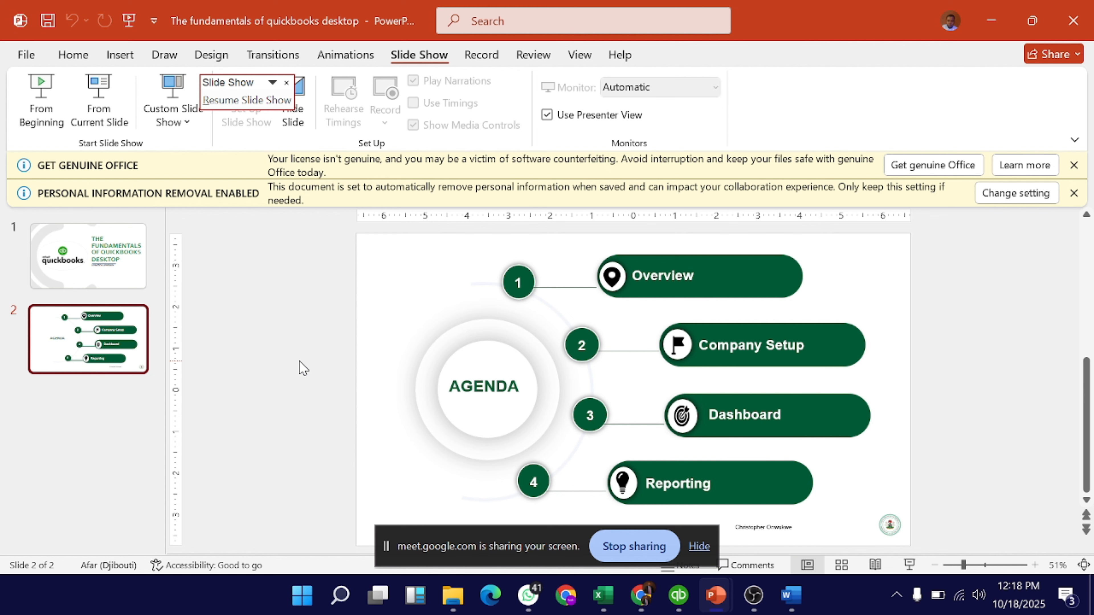
{"action": "key", "text": "alt+Tab"}
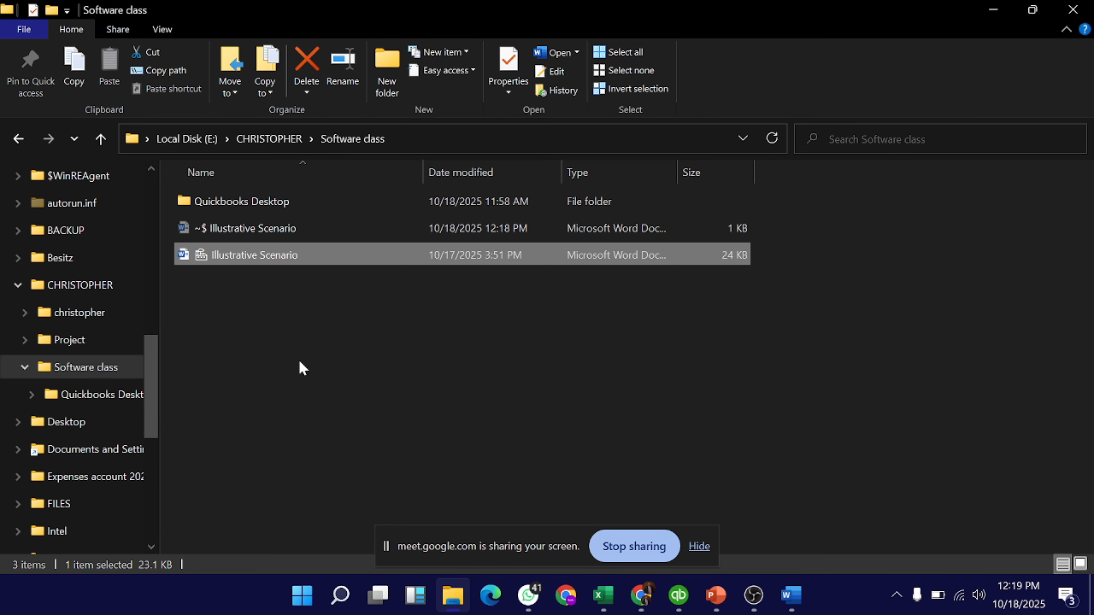
{"action": "left_click", "coordinate": [674, 598]}
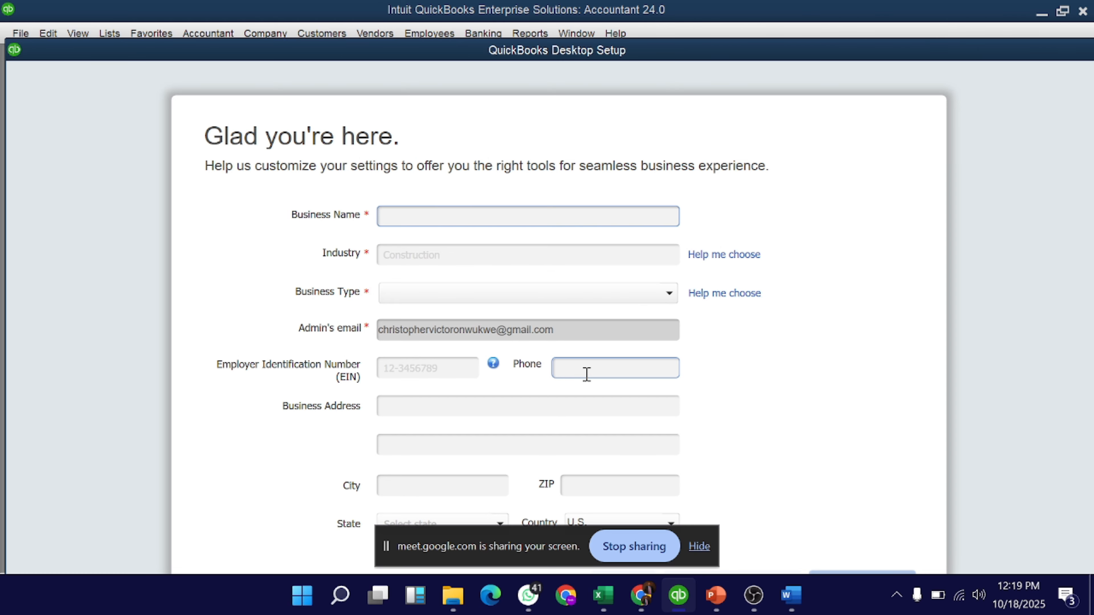
Return to the Illustrative Scenario document in Word and review the Company Information table, checking the Google Meet call in between
{"action": "key", "text": "alt+Tab"}
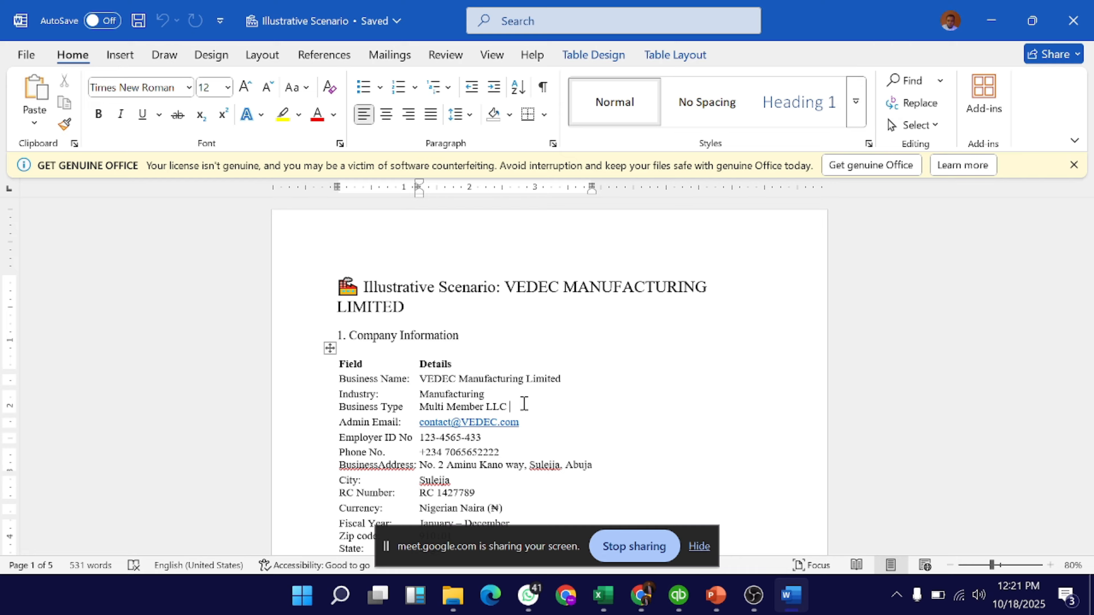
{"action": "mouse_move", "coordinate": [645, 606]}
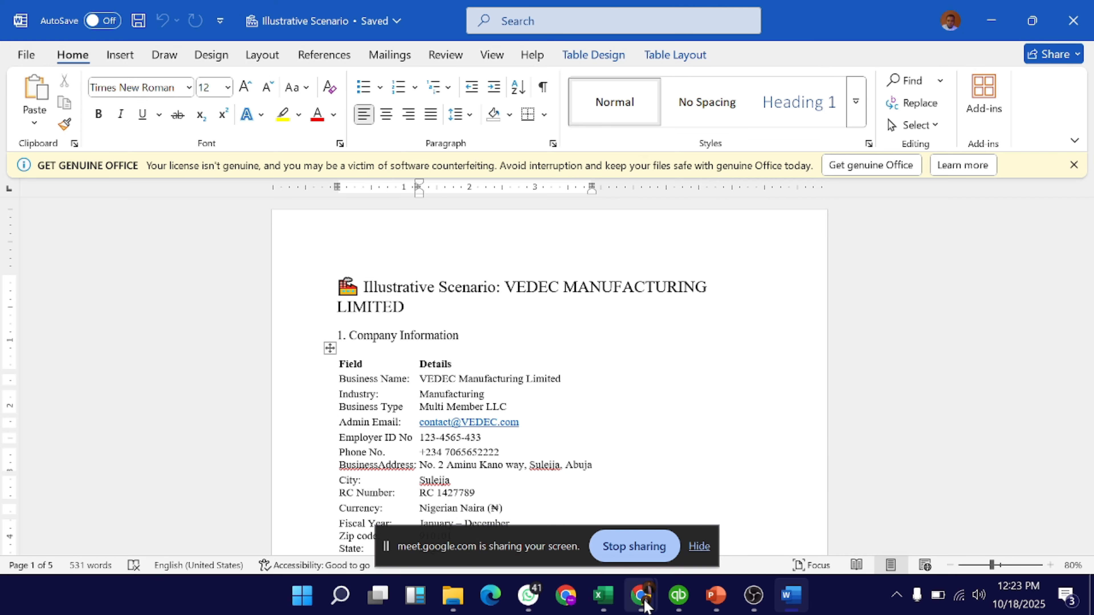
{"action": "left_click", "coordinate": [644, 605]}
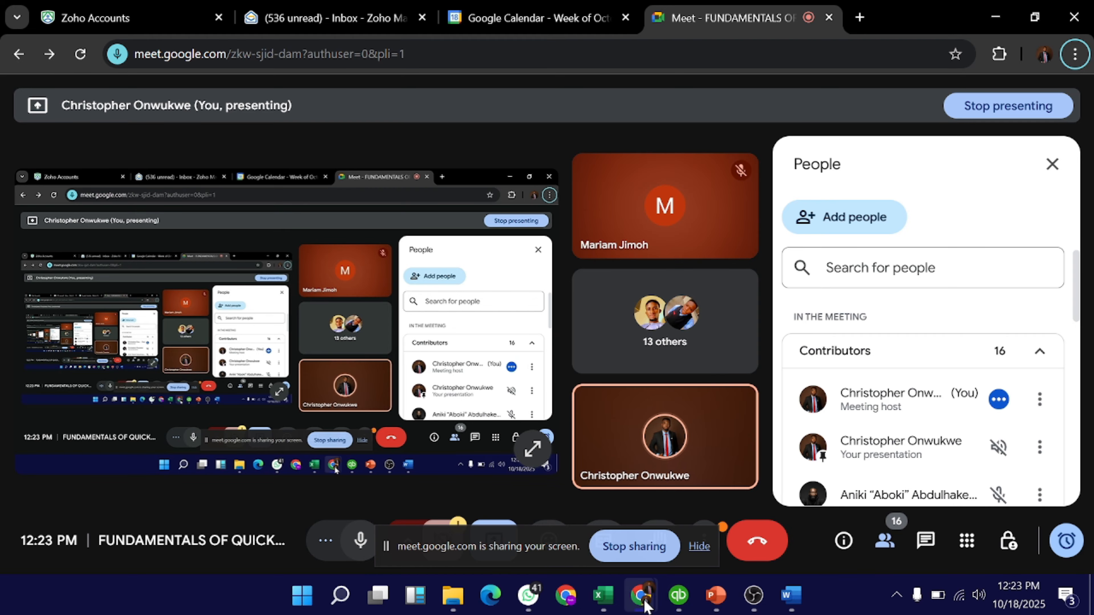
{"action": "left_click", "coordinate": [645, 605]}
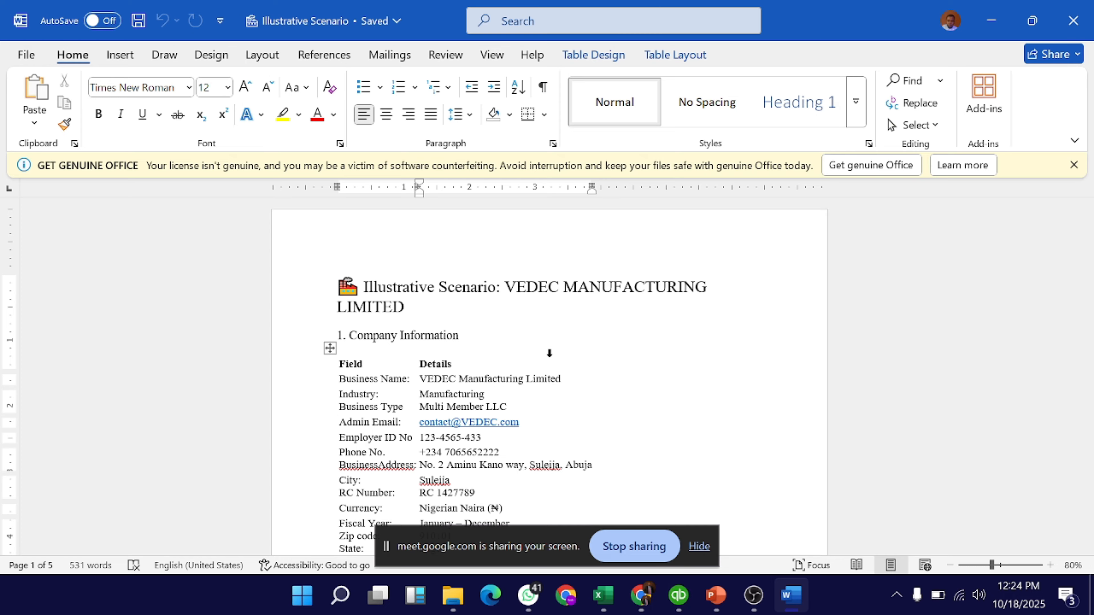
{"action": "key", "text": "alt"}
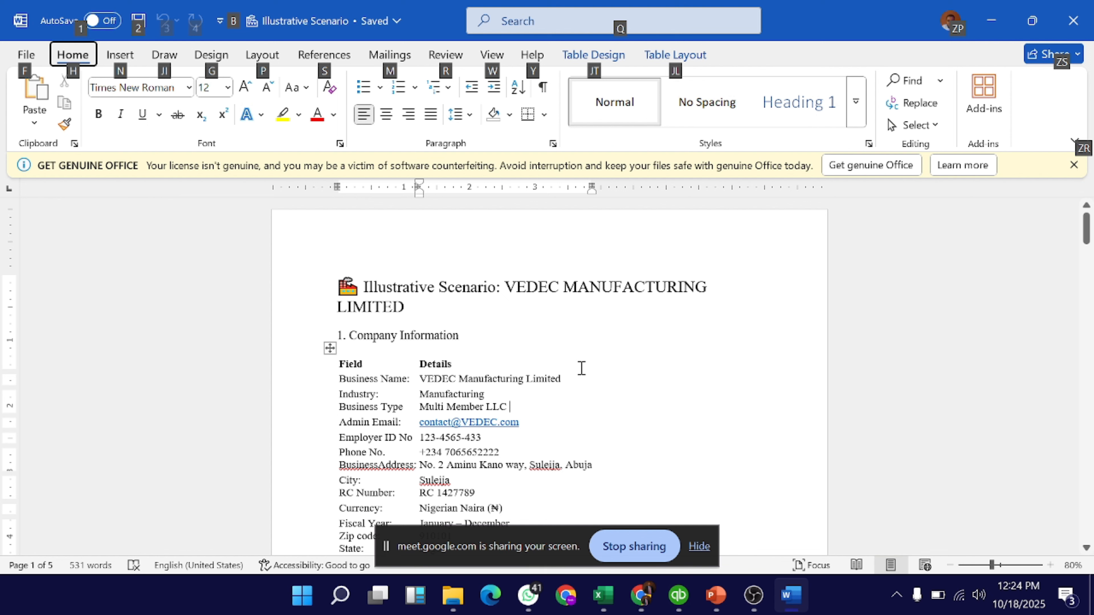
{"action": "left_click", "coordinate": [581, 369]}
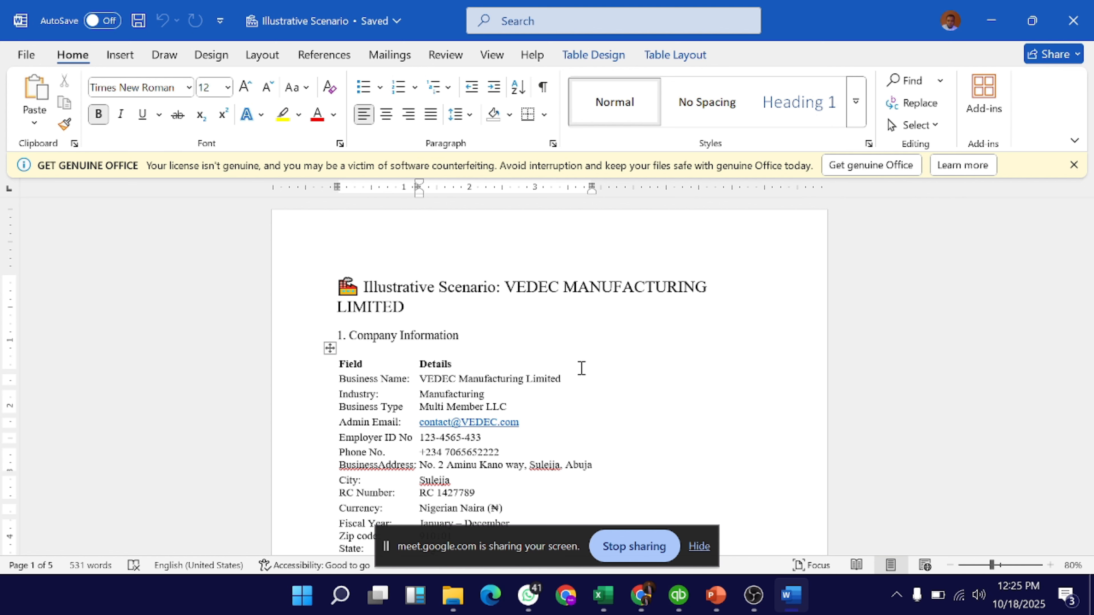
Switch to the Google Meet call and look through the list of contributors in the meeting
{"action": "mouse_move", "coordinate": [650, 600]}
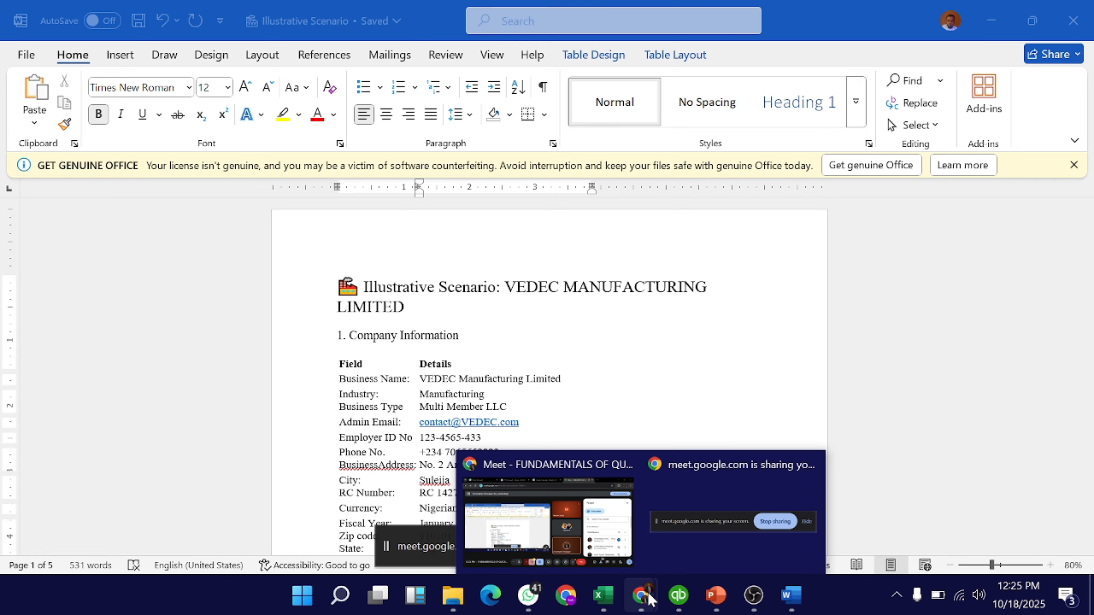
{"action": "left_click", "coordinate": [548, 521]}
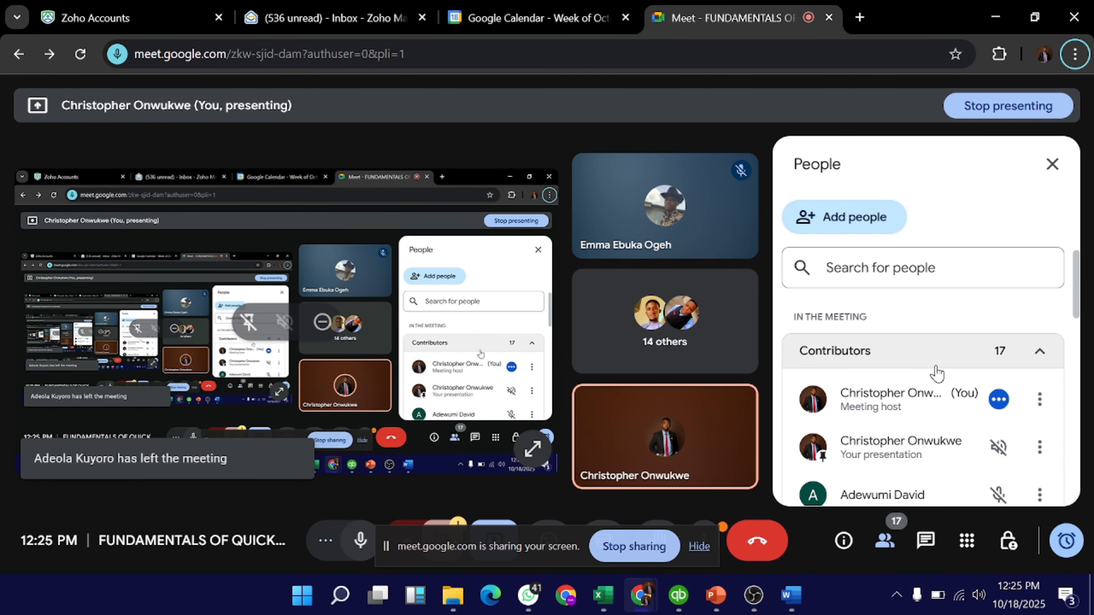
{"action": "scroll", "coordinate": [937, 374], "scroll_direction": "down", "scroll_amount": 10}
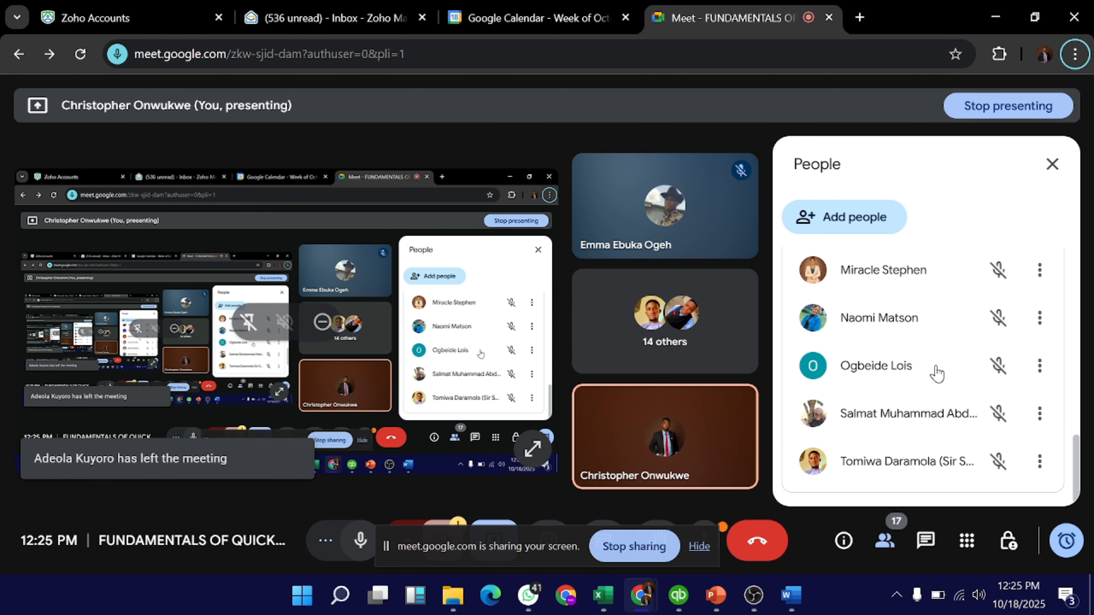
{"action": "scroll", "coordinate": [937, 374], "scroll_direction": "up", "scroll_amount": 10}
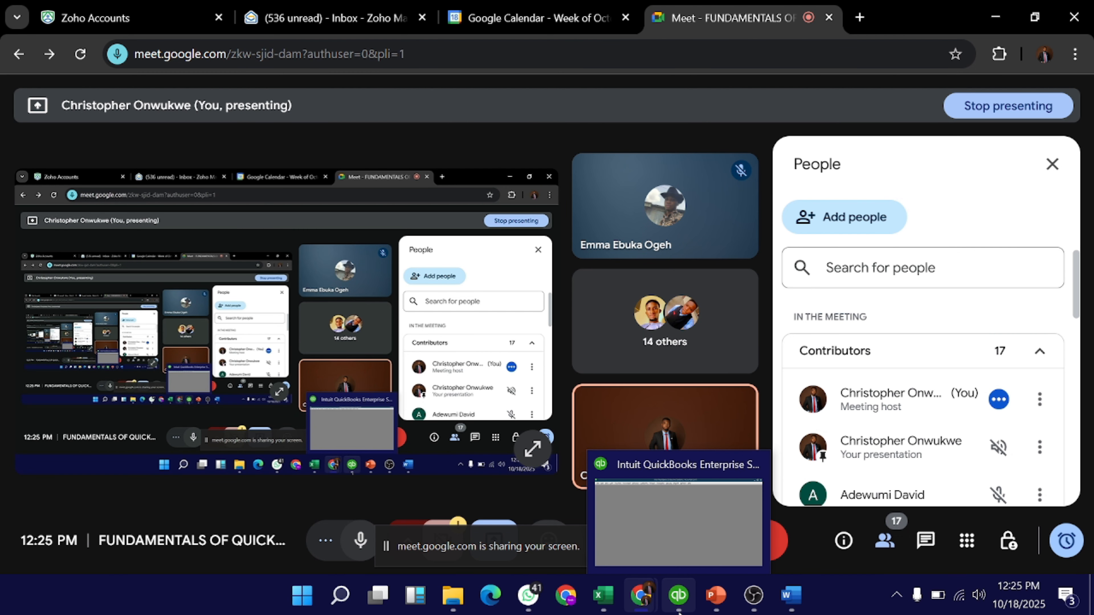
Copy the business name VEDEC Manufacturing Limited from the Word scenario into the Business Name field of the QuickBooks setup form
{"action": "left_click", "coordinate": [678, 596]}
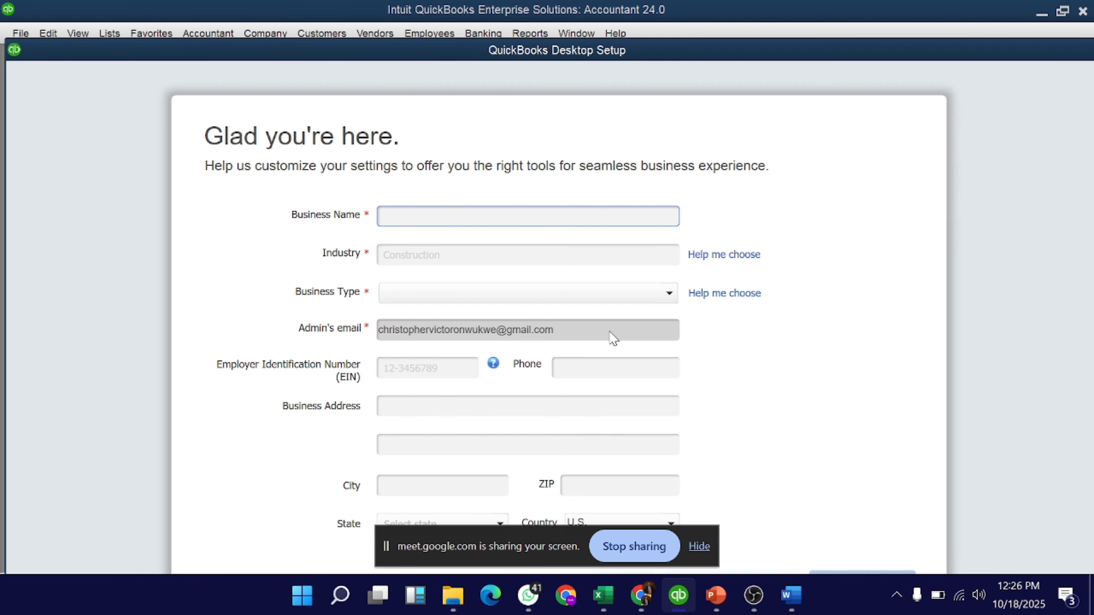
{"action": "key", "text": "alt+Tab"}
{"action": "key", "text": "alt"}
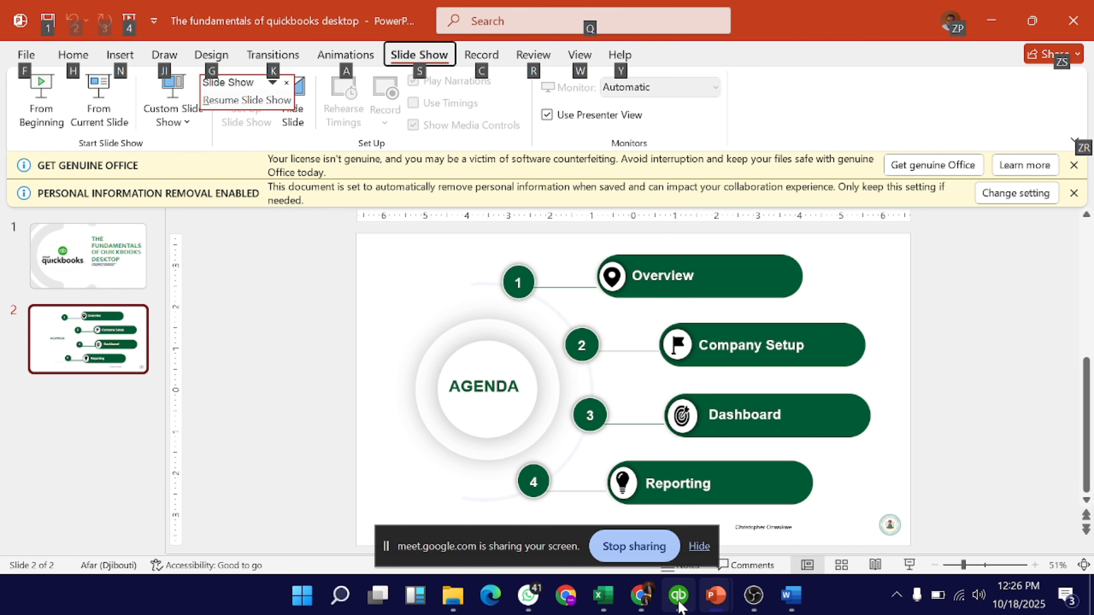
{"action": "left_click", "coordinate": [678, 595]}
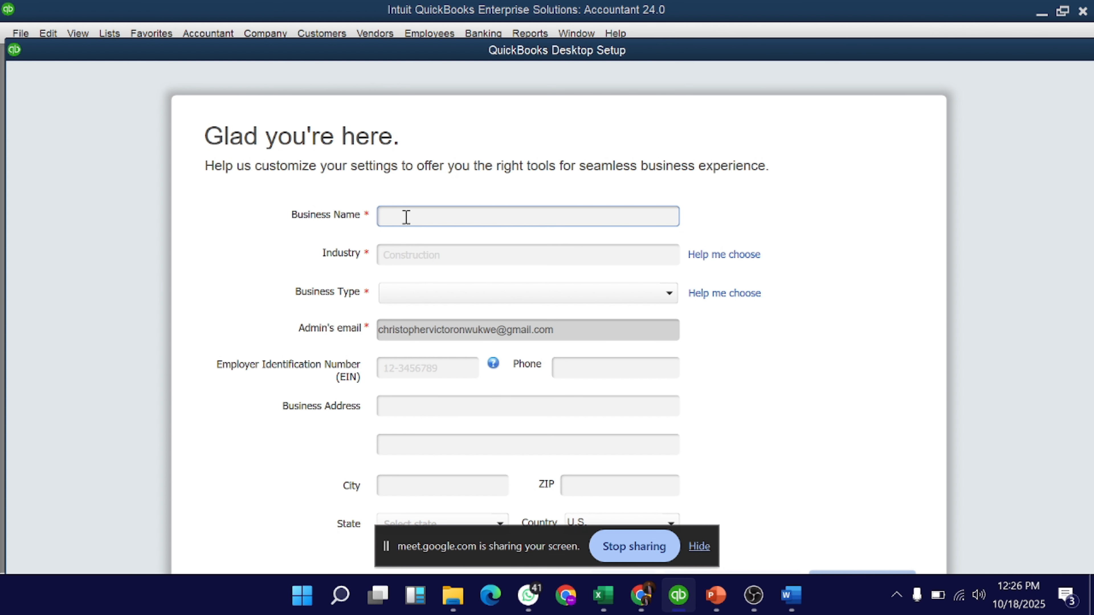
{"action": "key", "text": "alt+Tab"}
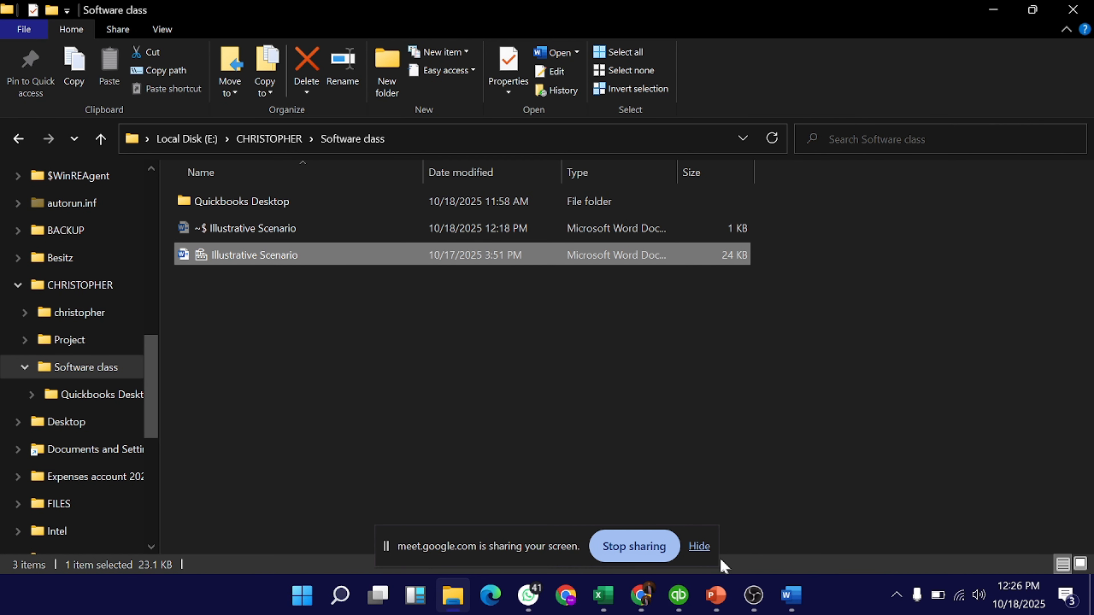
{"action": "left_click", "coordinate": [794, 607]}
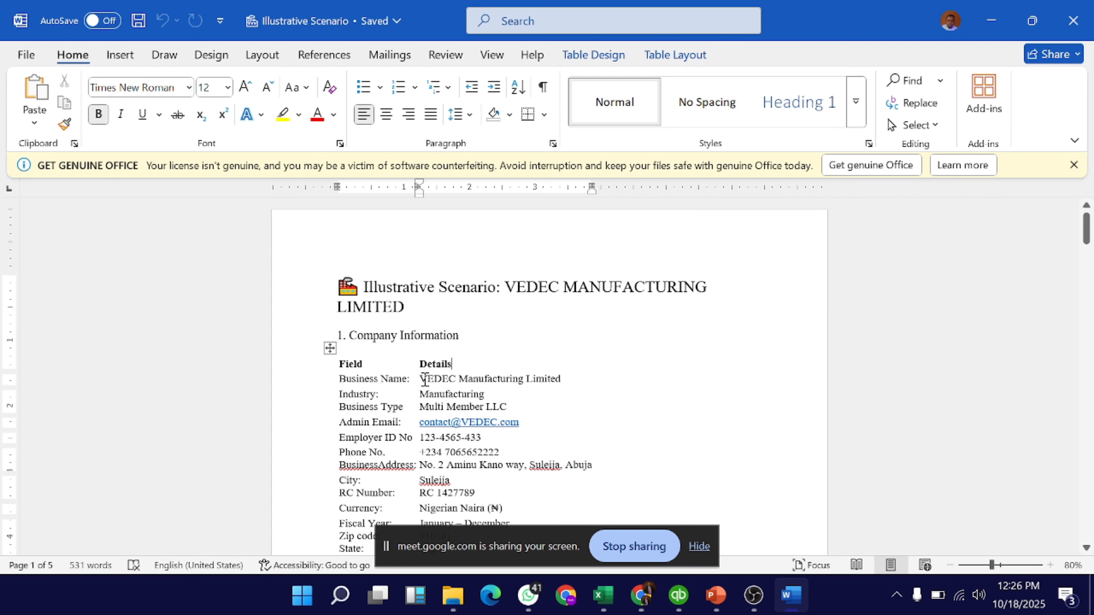
{"action": "triple_click", "coordinate": [425, 380]}
{"action": "key", "text": "ctrl+c"}
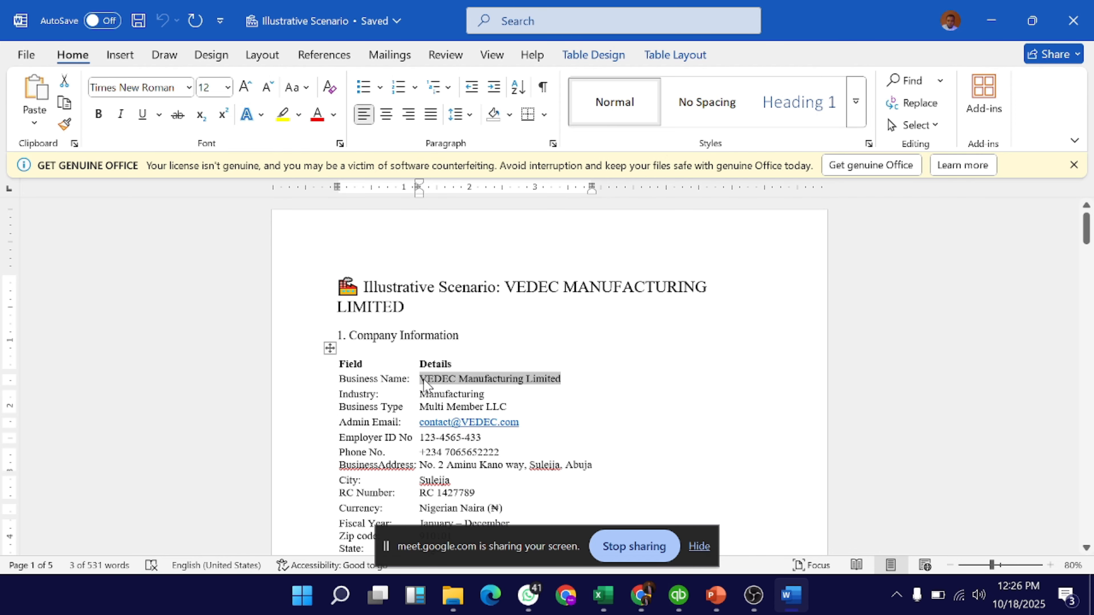
{"action": "key", "text": "alt+Tab"}
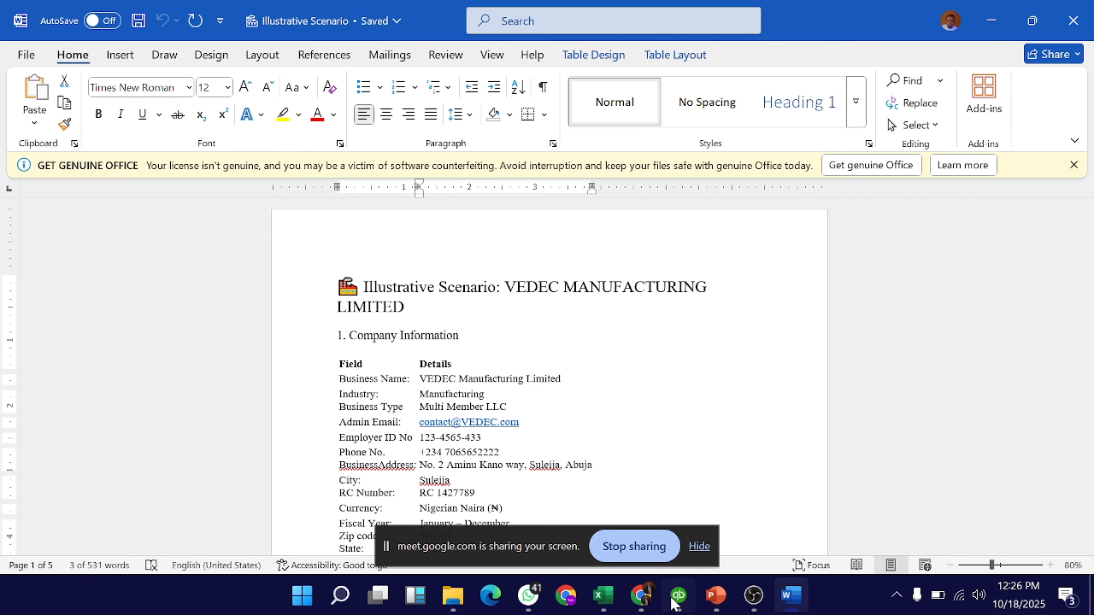
{"action": "key", "text": "ctrl+v"}
{"action": "left_click", "coordinate": [609, 251]}
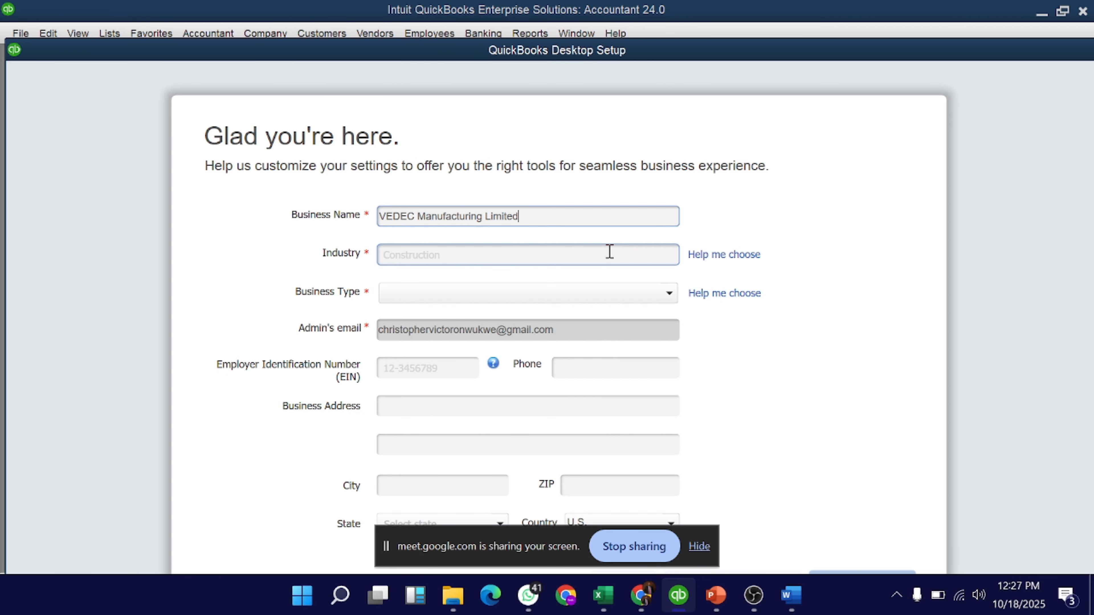
Switch to the Google Meet call and admit everyone waiting to join
{"action": "left_click", "coordinate": [642, 596]}
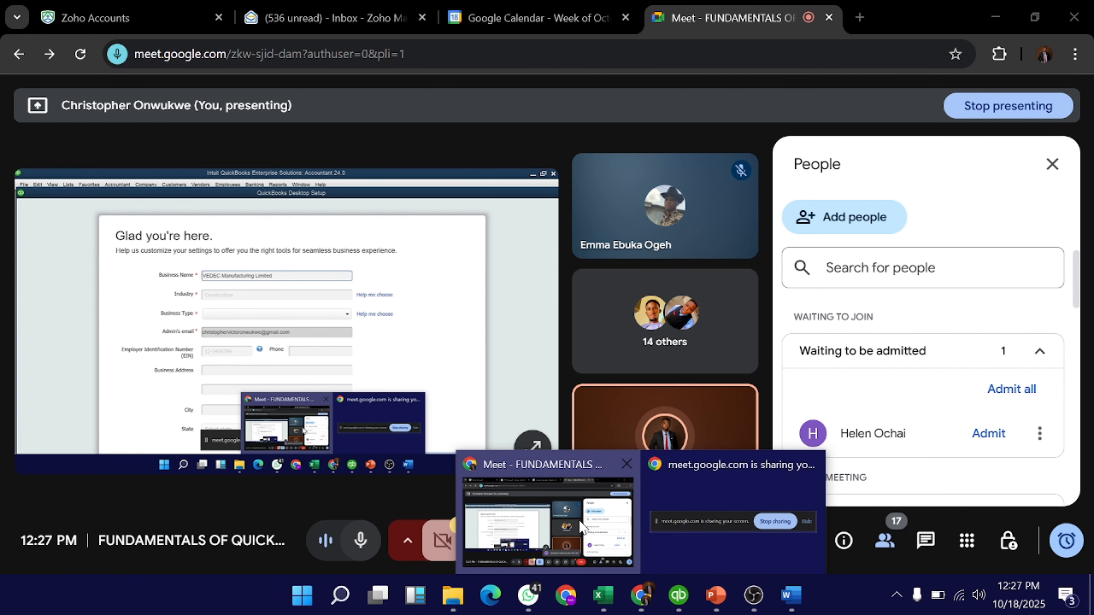
{"action": "left_click", "coordinate": [581, 525]}
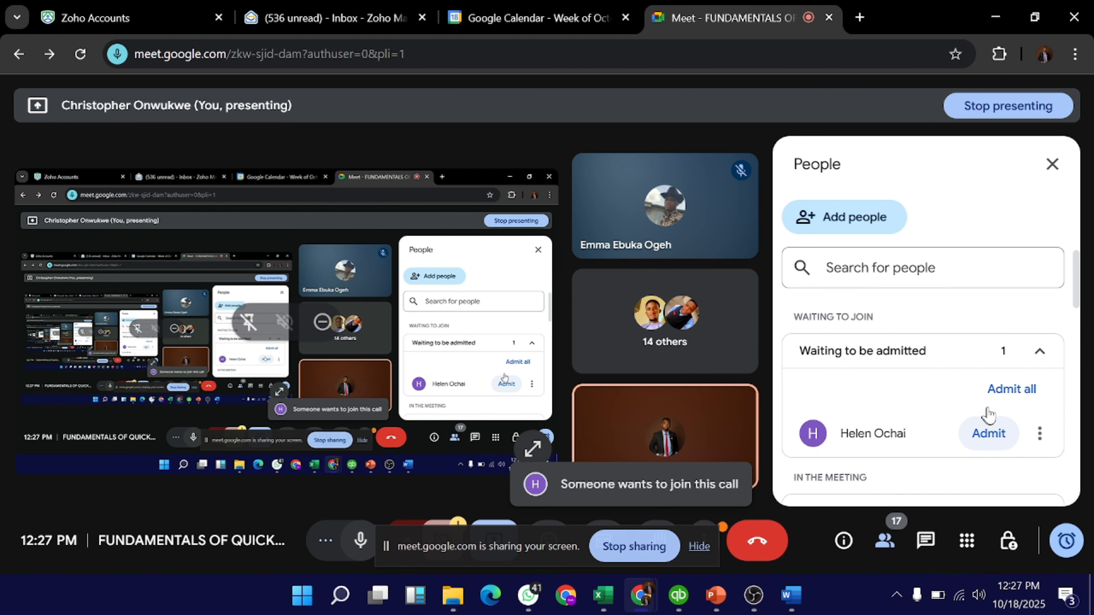
{"action": "left_click", "coordinate": [1012, 403]}
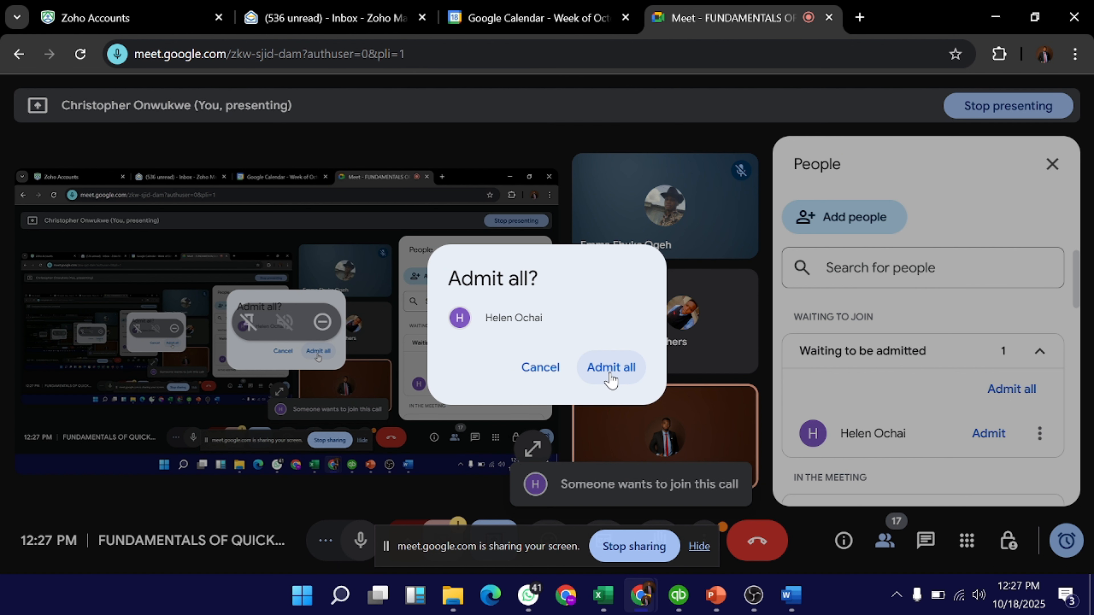
{"action": "left_click", "coordinate": [611, 369]}
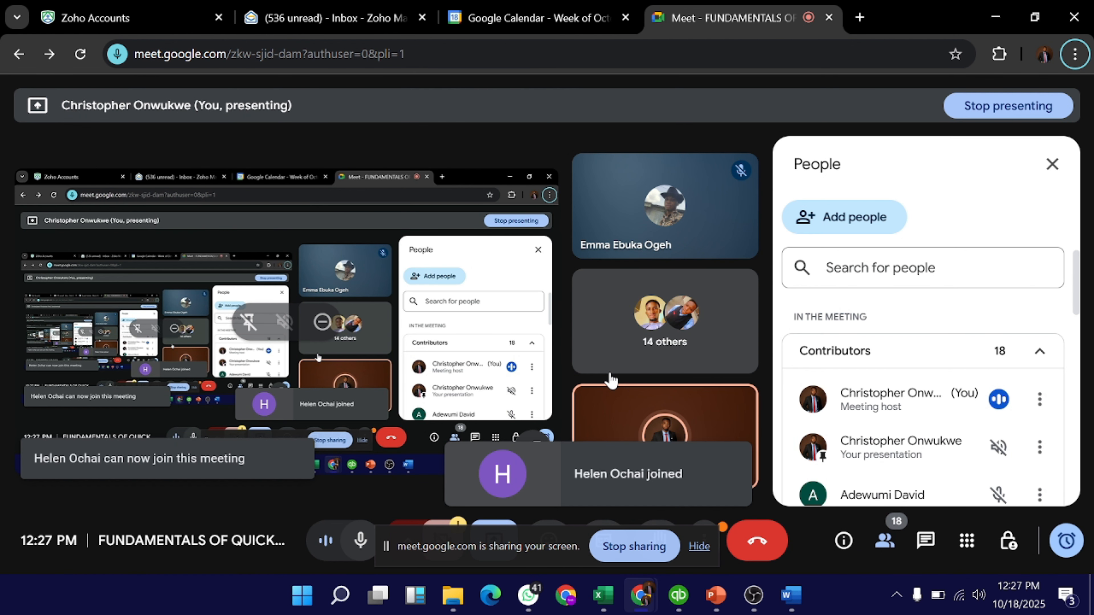
Switch back to QuickBooks, set the company's industry to Manufacturing through the industry chooser, and hide the screen-sharing notice
{"action": "key", "text": "alt+Tab"}
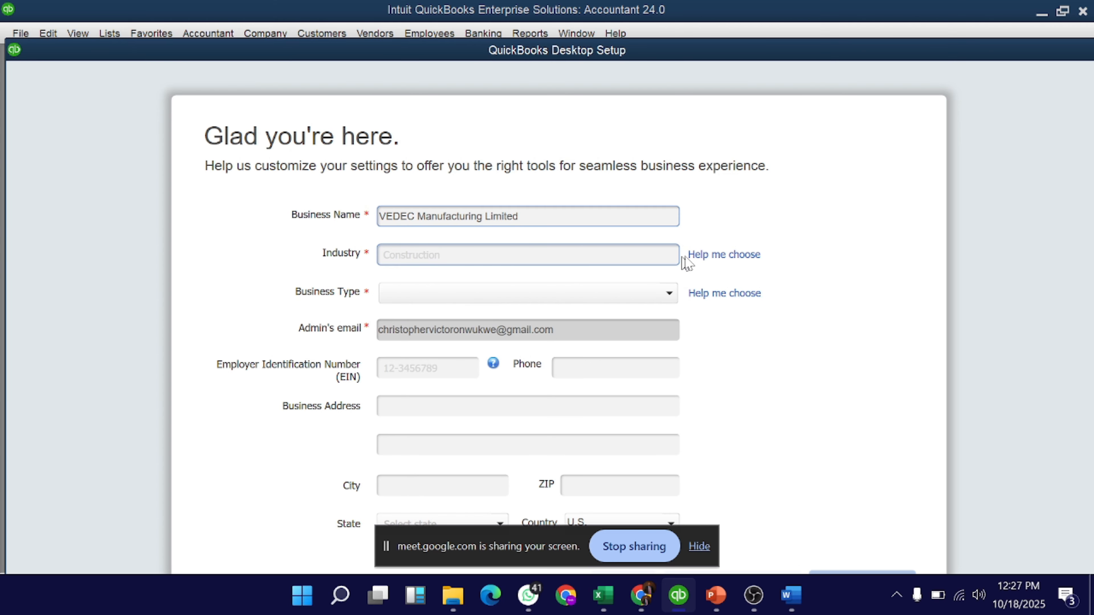
{"action": "left_click", "coordinate": [728, 267]}
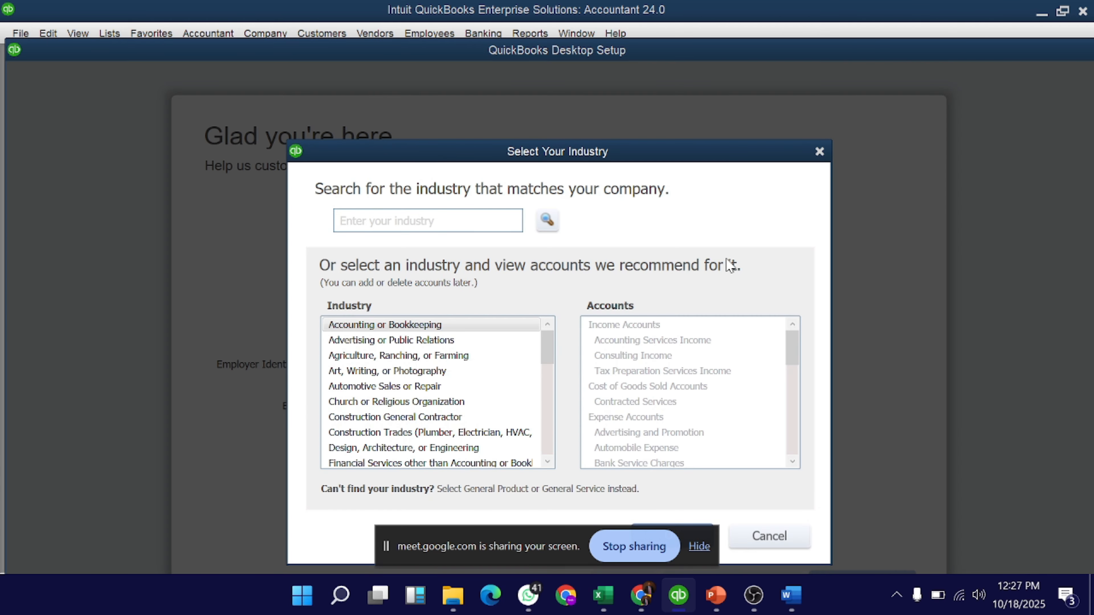
{"action": "left_click", "coordinate": [820, 151]}
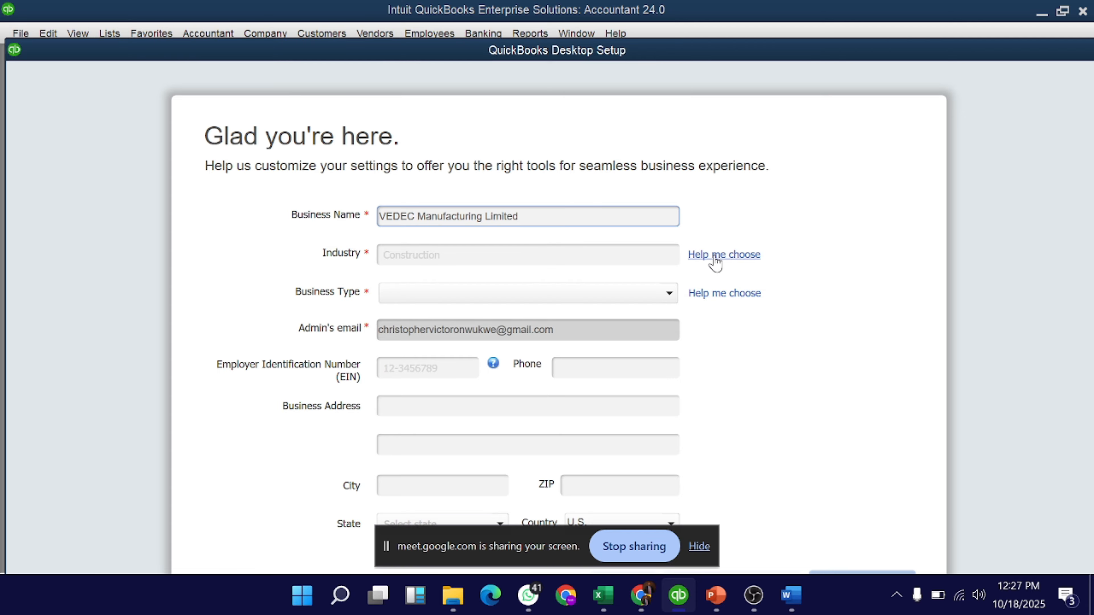
{"action": "left_click", "coordinate": [715, 258]}
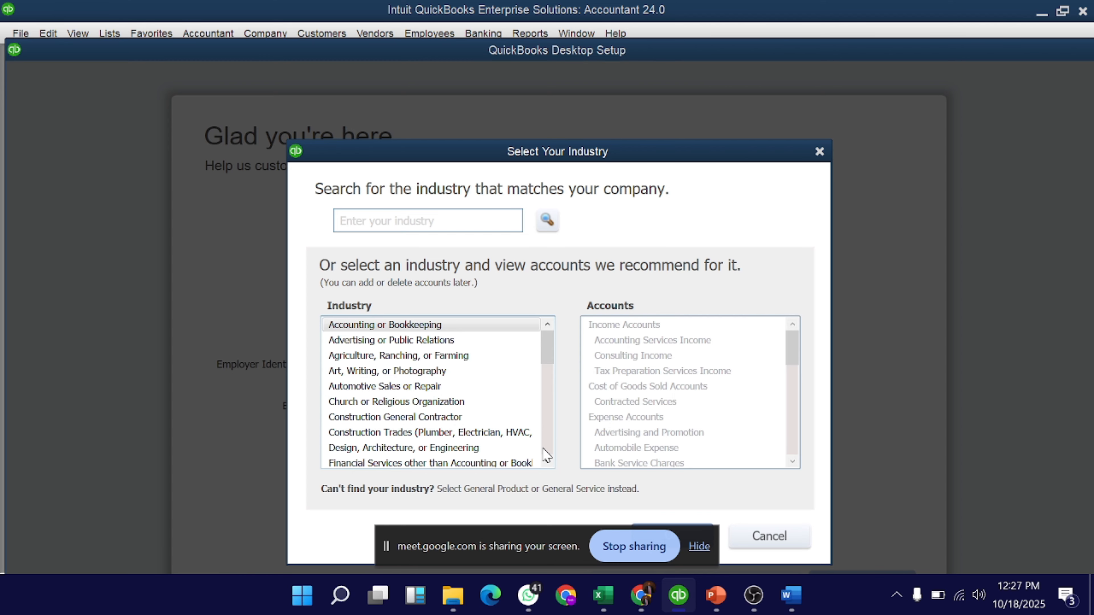
{"action": "left_click", "coordinate": [547, 462]}
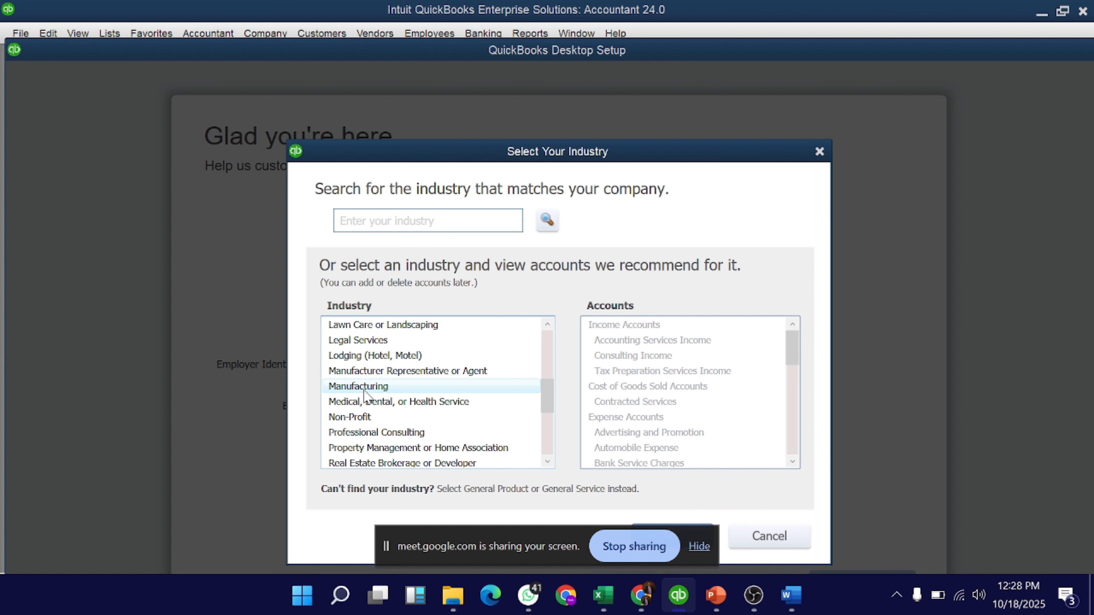
{"action": "left_click", "coordinate": [364, 390]}
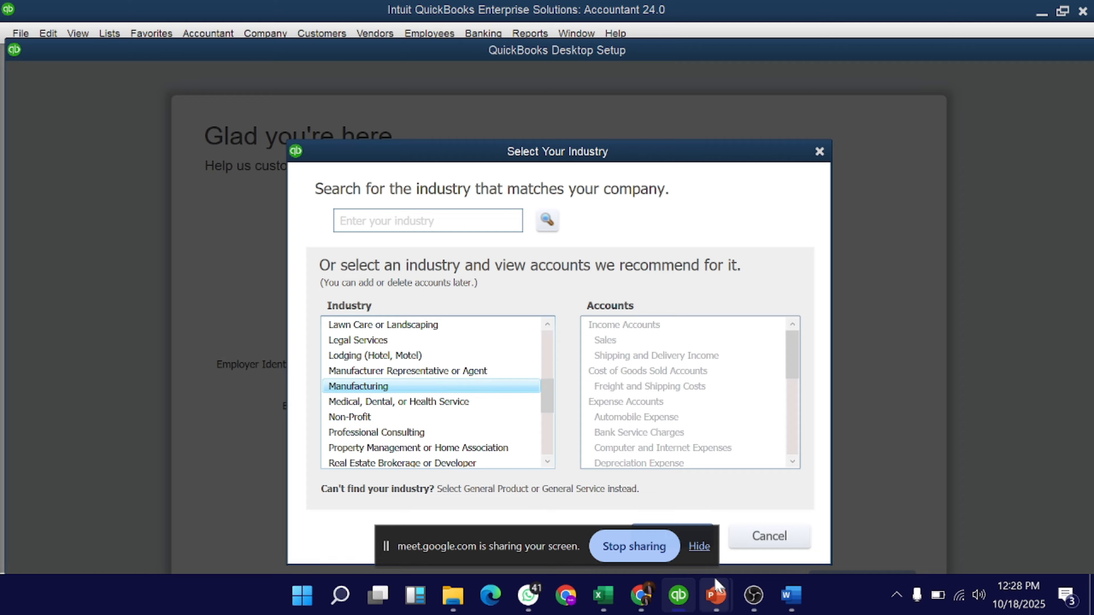
{"action": "left_click", "coordinate": [698, 547]}
{"action": "left_click", "coordinate": [672, 534]}
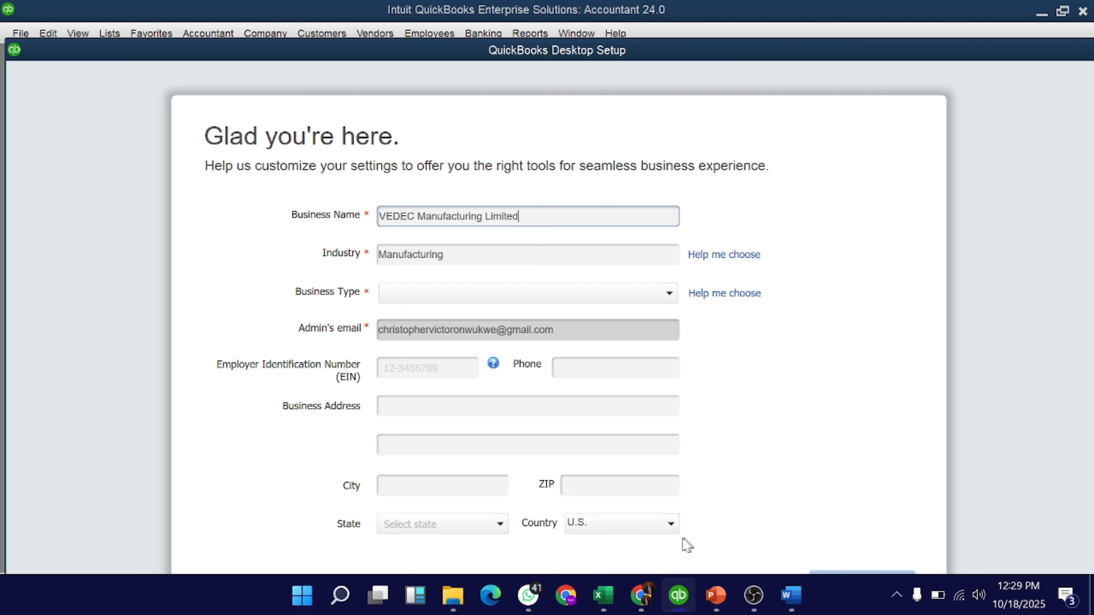
Check the Google Meet call and look up the business type in the Word scenario's Company Information table
{"action": "mouse_move", "coordinate": [639, 601]}
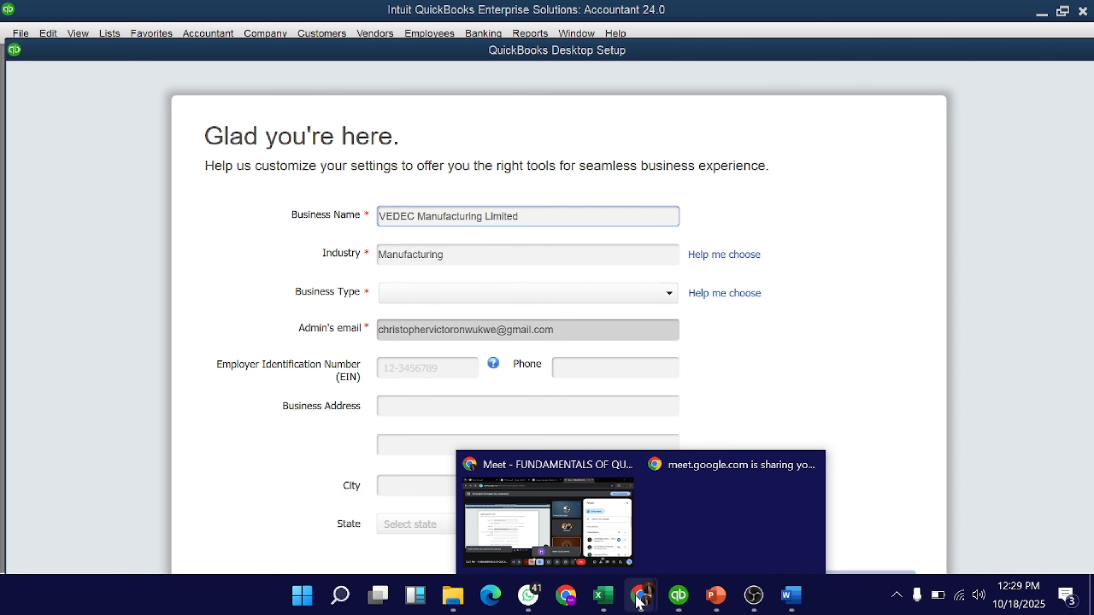
{"action": "left_click", "coordinate": [579, 548]}
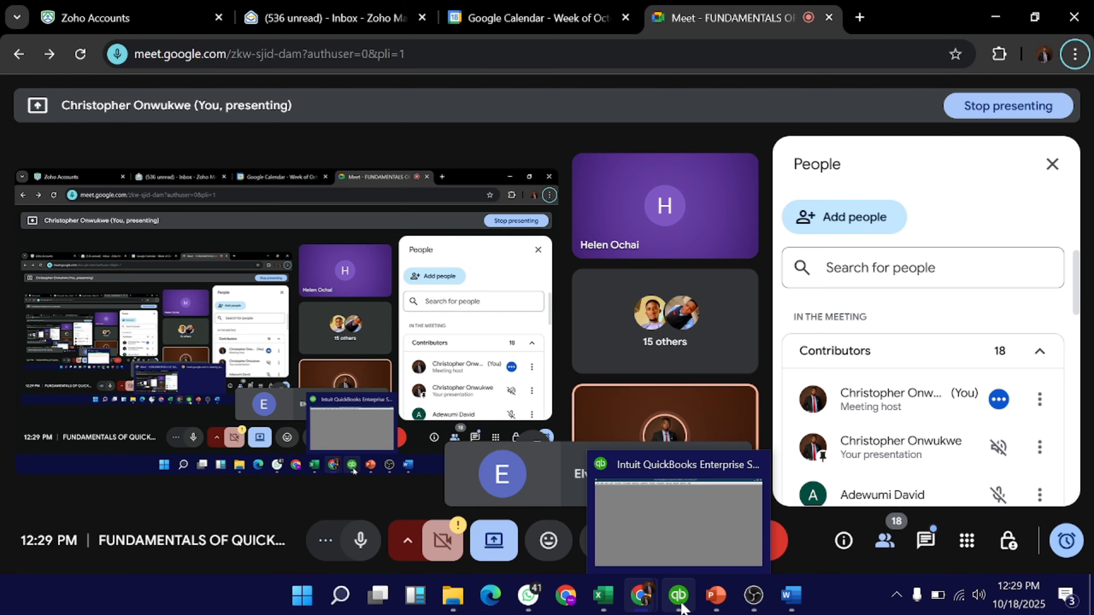
{"action": "left_click", "coordinate": [680, 603]}
{"action": "left_click", "coordinate": [791, 594]}
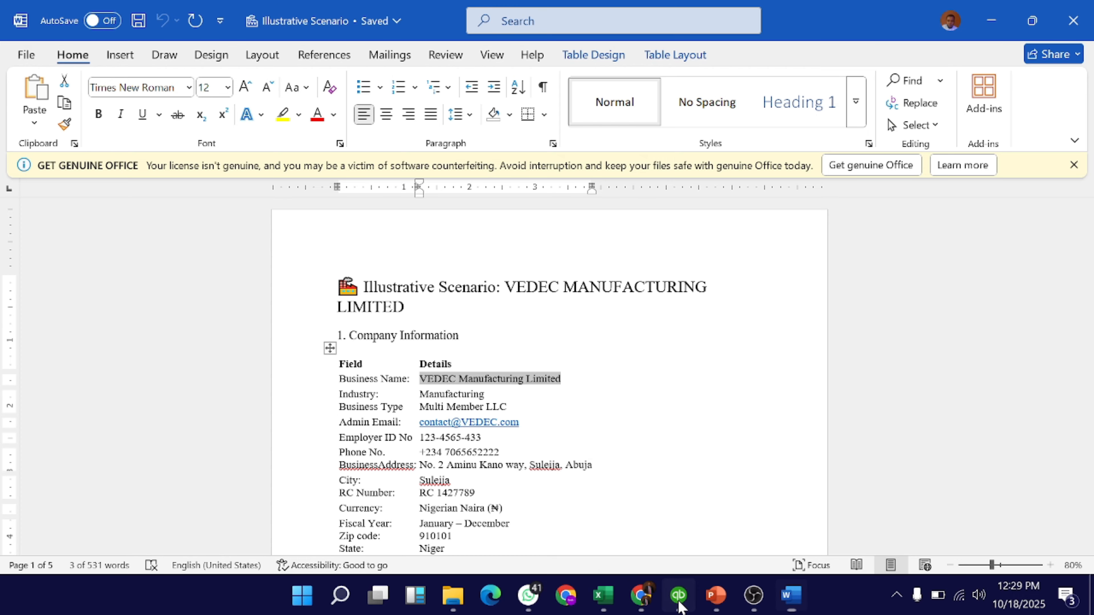
{"action": "left_click", "coordinate": [679, 603]}
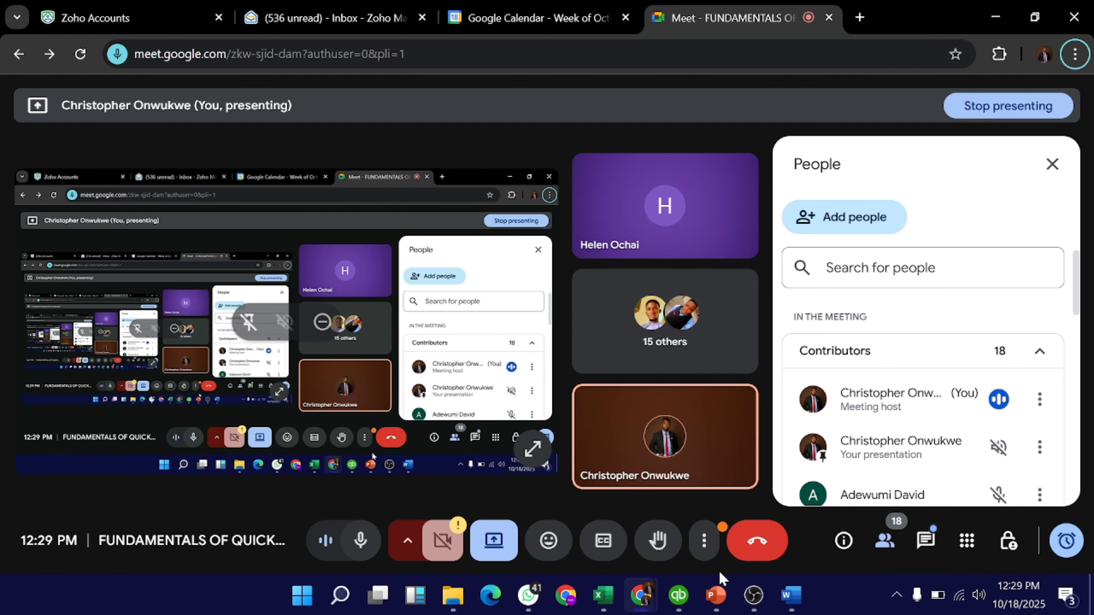
Return to the QuickBooks setup form and set the Business Type to Multi-Member LLC (Form-1065)
{"action": "left_click", "coordinate": [689, 600]}
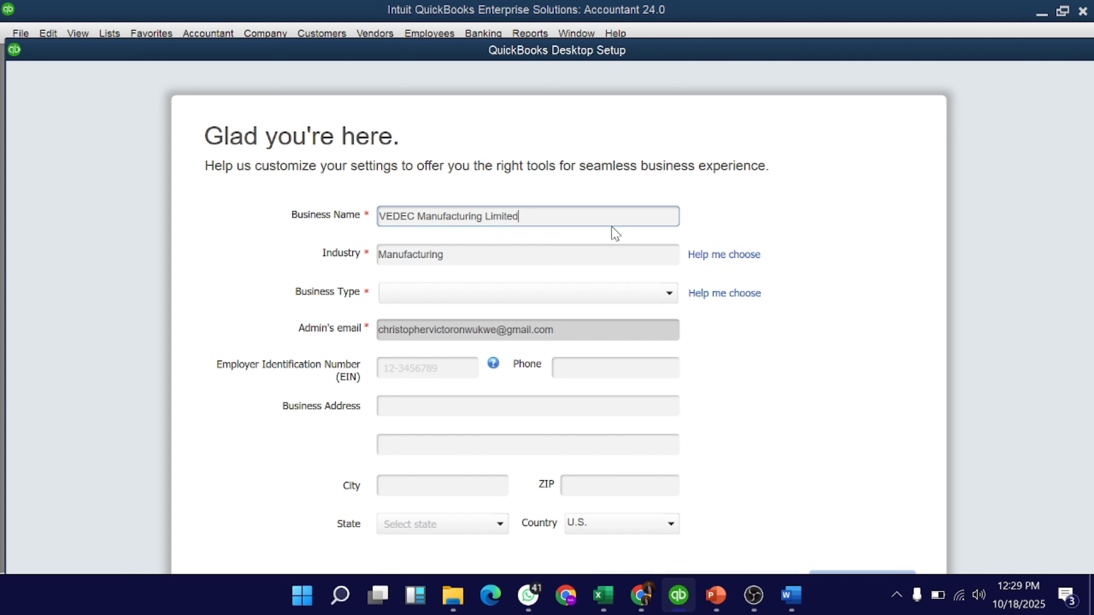
{"action": "left_click", "coordinate": [666, 295]}
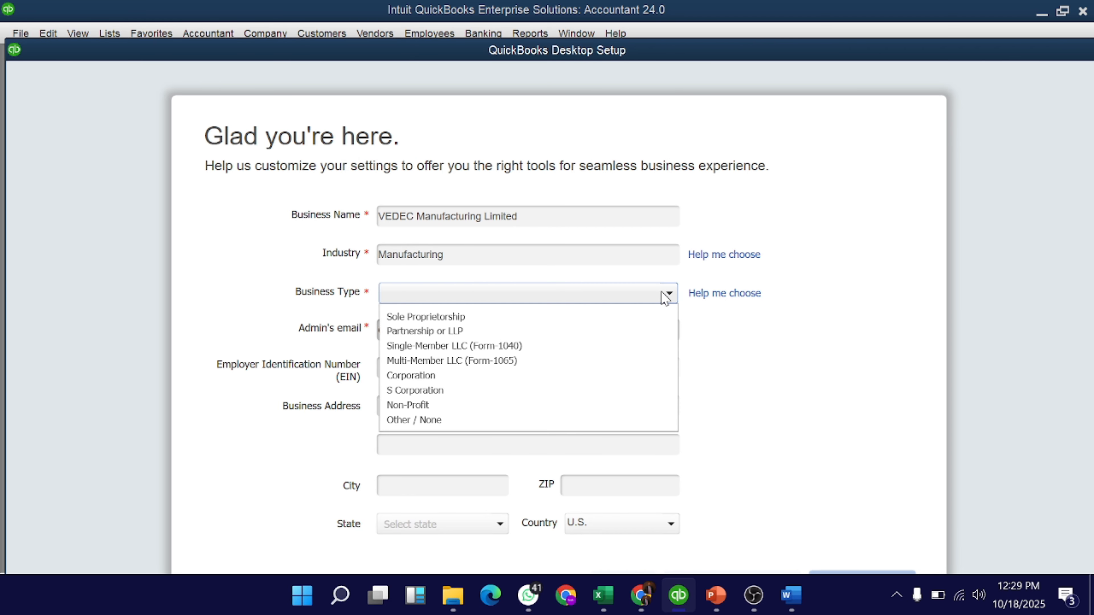
{"action": "left_click", "coordinate": [430, 361]}
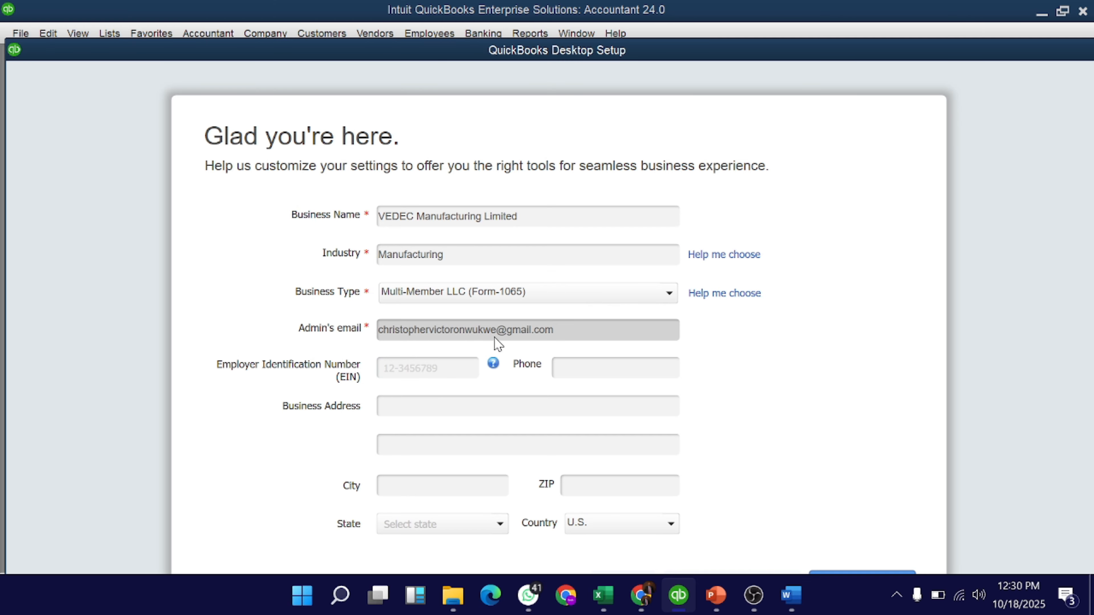
Copy the employer ID number from the Word scenario into the Employer Identification Number field in QuickBooks
{"action": "left_click", "coordinate": [384, 372]}
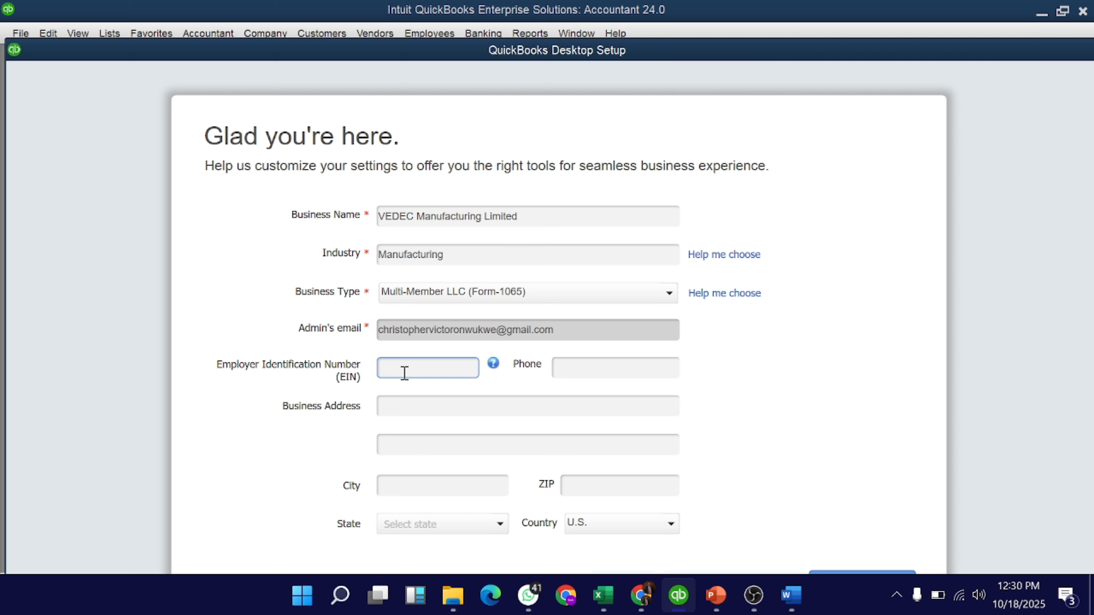
{"action": "key", "text": "alt+Tab"}
{"action": "key", "text": "alt+Tab"}
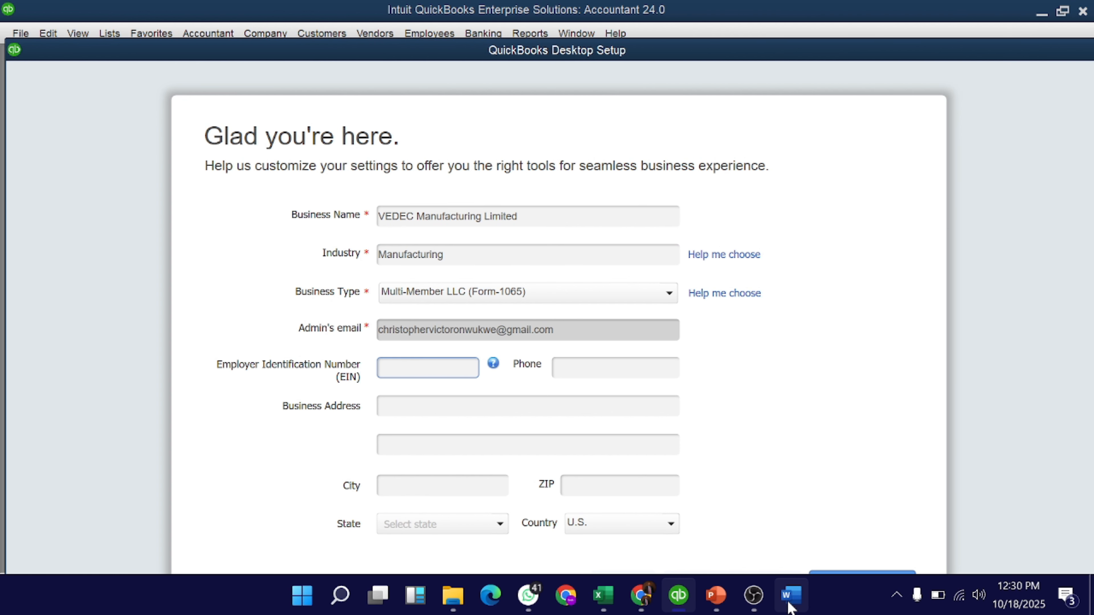
{"action": "left_click", "coordinate": [792, 594]}
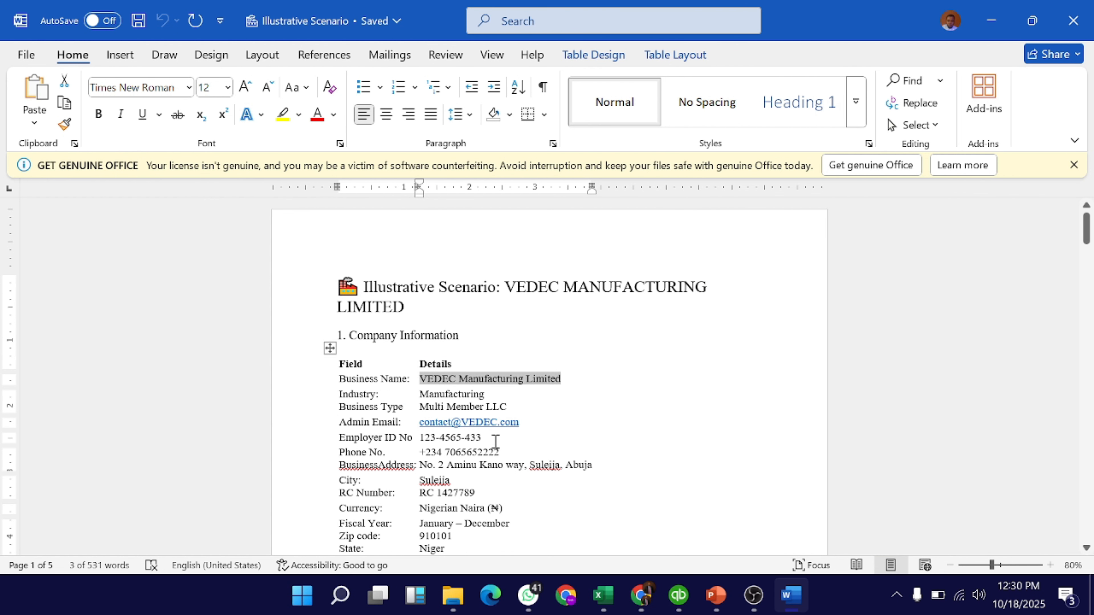
{"action": "left_click", "coordinate": [496, 442]}
{"action": "key", "text": "ctrl+shift+Left"}
{"action": "key", "text": "ctrl+shift+Left"}
{"action": "key", "text": "ctrl+shift+Left"}
{"action": "key", "text": "ctrl+shift+Left"}
{"action": "key", "text": "ctrl+shift+Left"}
{"action": "key", "text": "ctrl+c"}
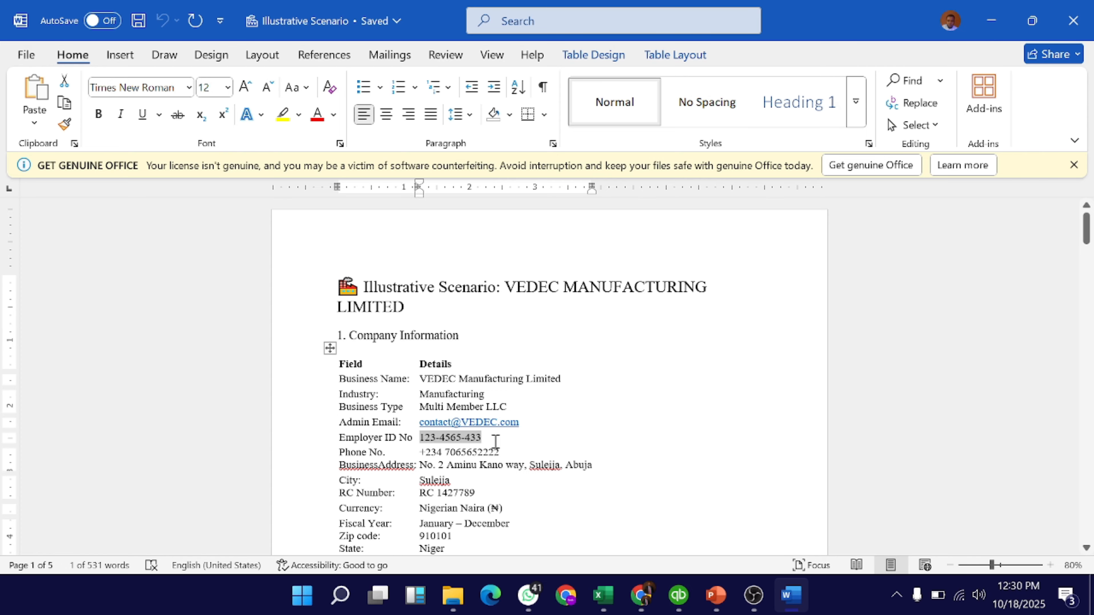
{"action": "left_click", "coordinate": [678, 595]}
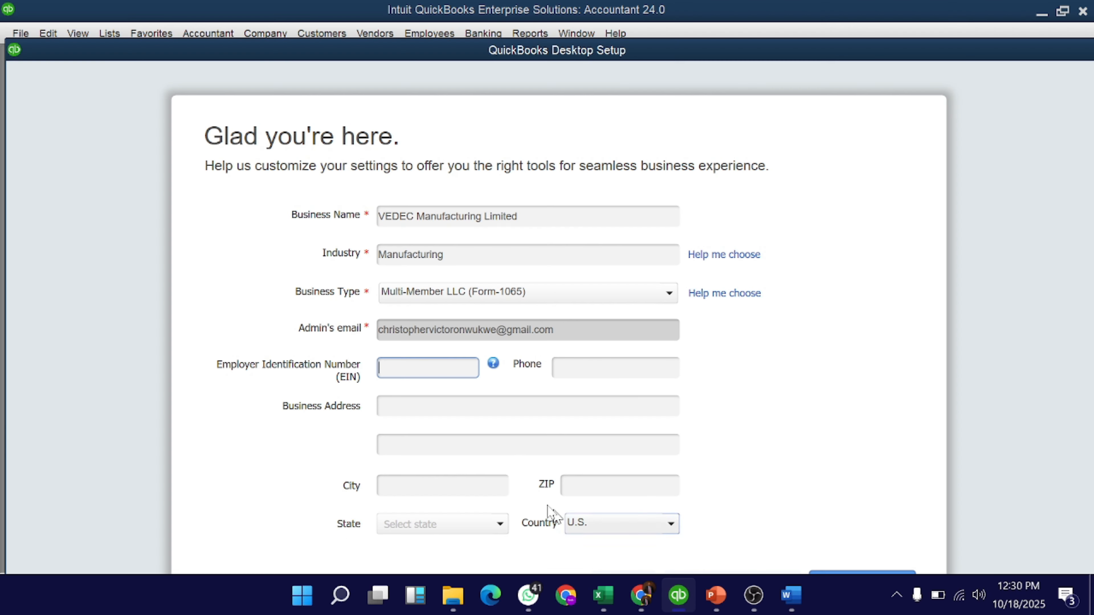
{"action": "key", "text": "ctrl+v"}
Copy the company's phone number from the Word scenario into the Phone field of the QuickBooks setup form
{"action": "left_click", "coordinate": [582, 367]}
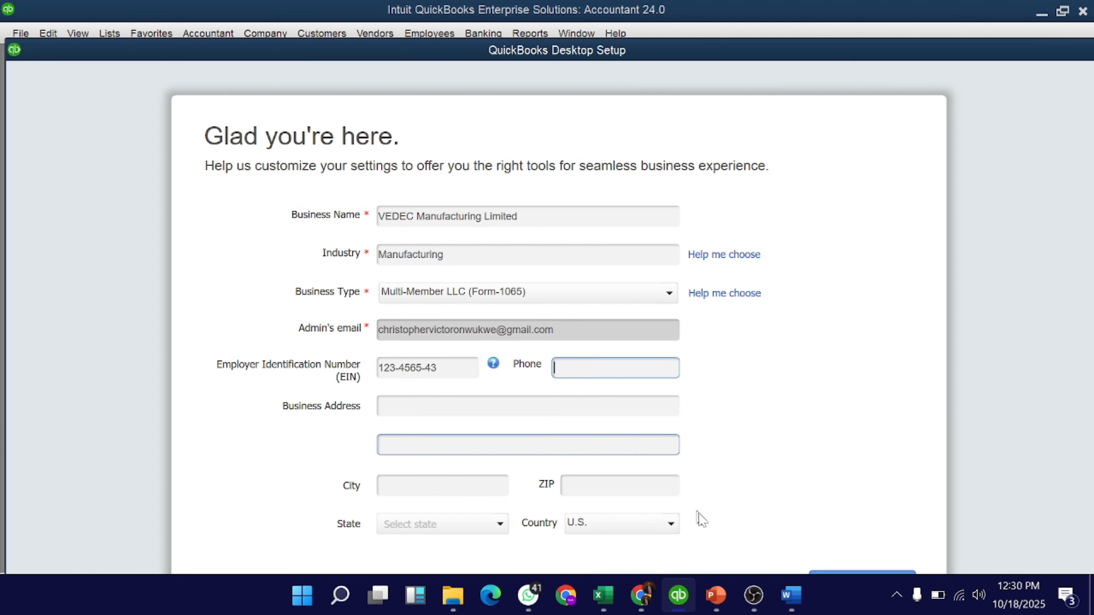
{"action": "left_click", "coordinate": [790, 597]}
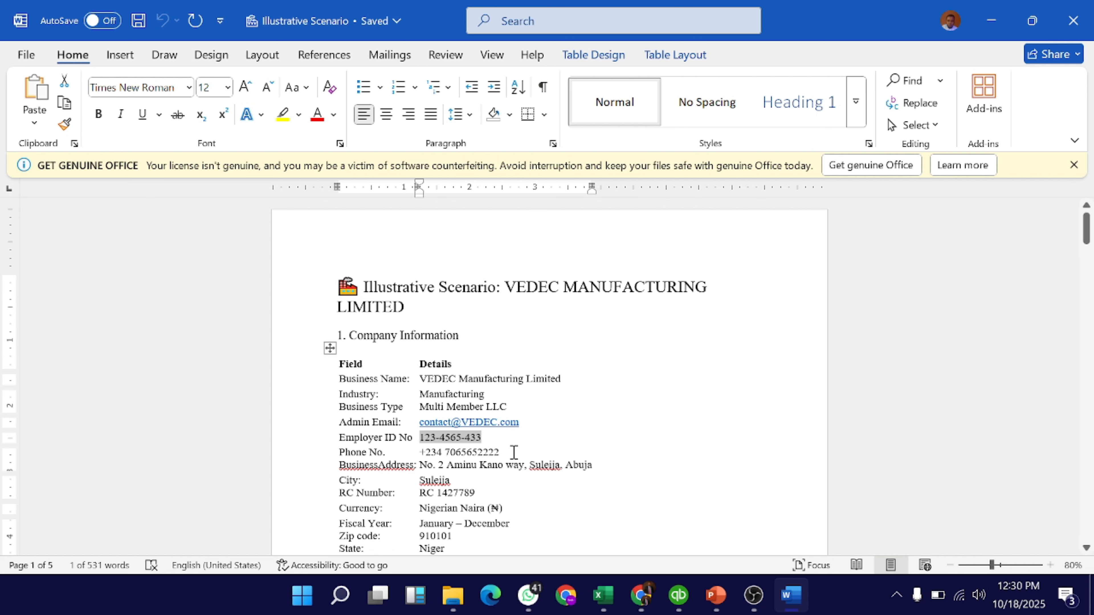
{"action": "left_click", "coordinate": [515, 453]}
{"action": "triple_click", "coordinate": [514, 452]}
{"action": "key", "text": "ctrl+c"}
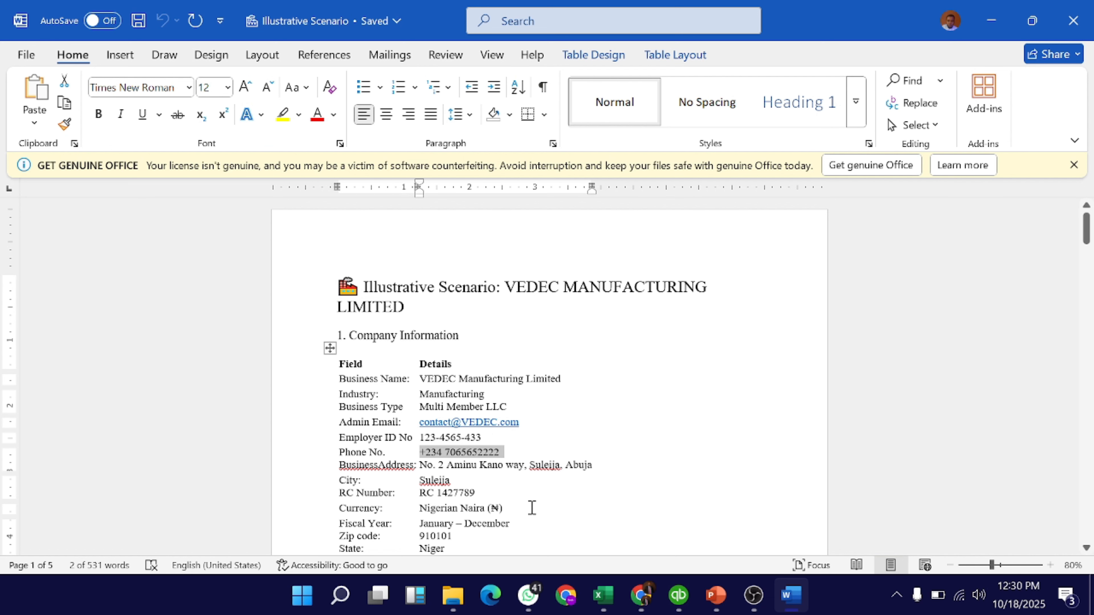
{"action": "left_click", "coordinate": [678, 596]}
{"action": "key", "text": "ctrl+v"}
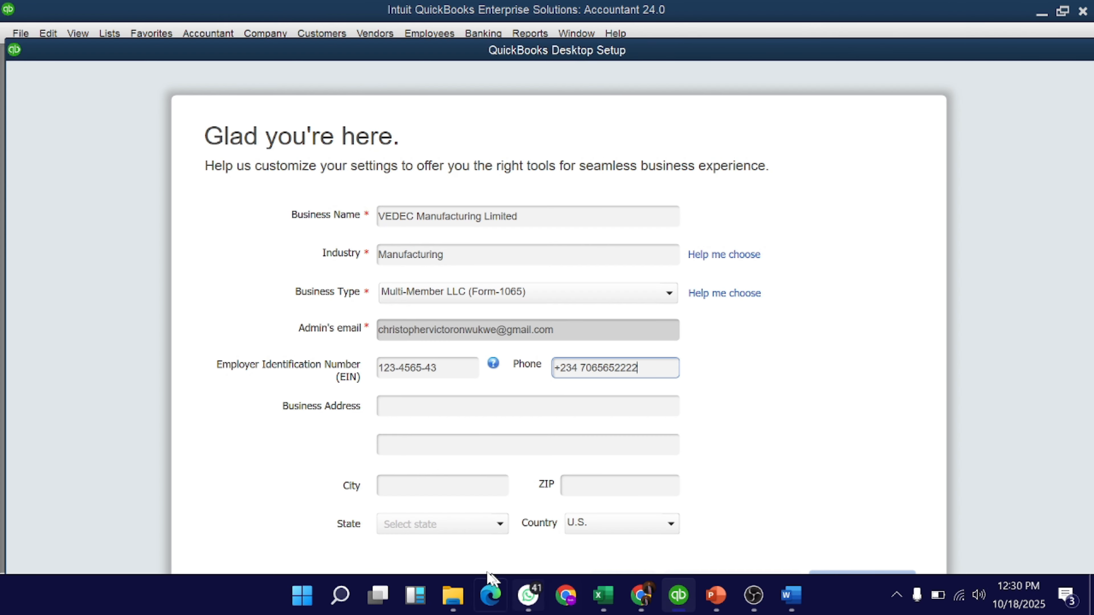
Copy the full business address from the Word scenario into the first Business Address line in QuickBooks
{"action": "left_click", "coordinate": [414, 415]}
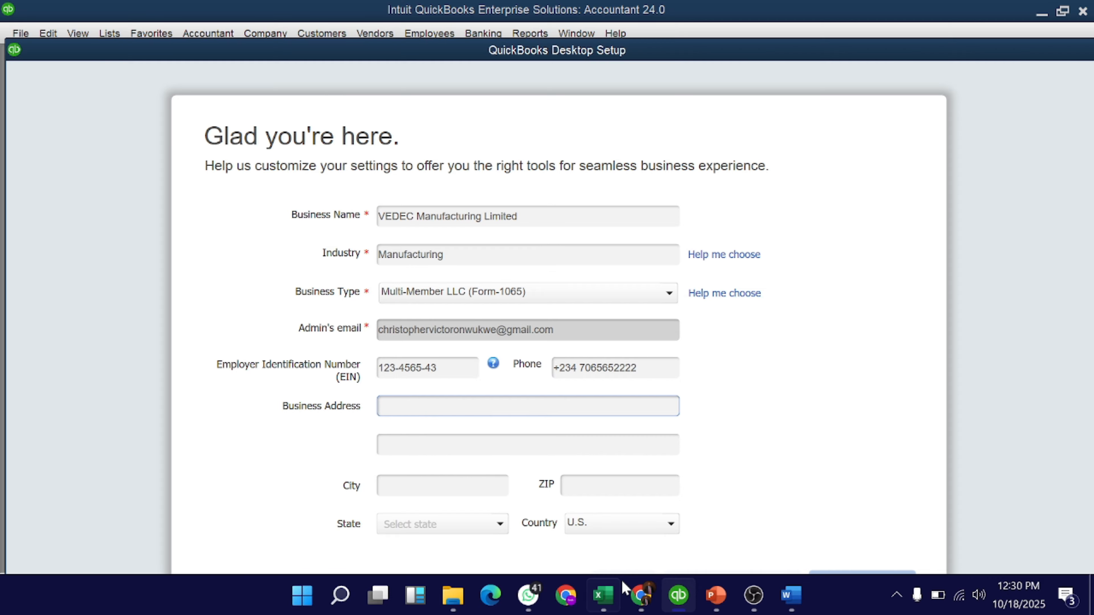
{"action": "left_click", "coordinate": [792, 603]}
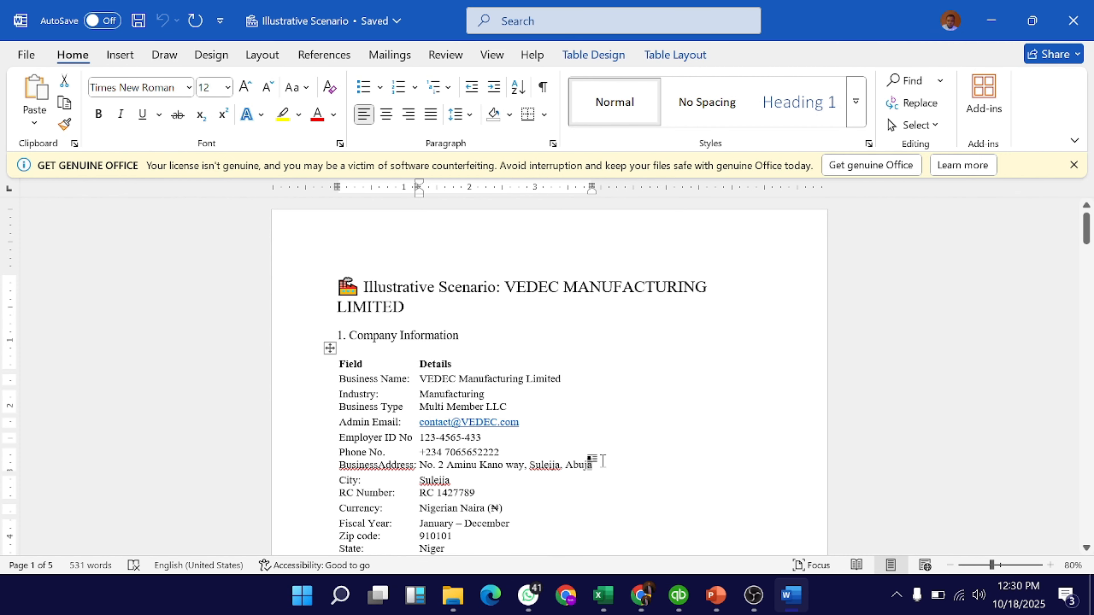
{"action": "key", "text": "ctrl+shift+Left"}
{"action": "key", "text": "ctrl+shift+Left"}
{"action": "key", "text": "ctrl+shift+Left"}
{"action": "key", "text": "ctrl+shift+Left"}
{"action": "key", "text": "ctrl+shift+Left"}
{"action": "key", "text": "ctrl+shift+Left"}
{"action": "key", "text": "ctrl+shift+Left"}
{"action": "key", "text": "ctrl+shift+Left"}
{"action": "key", "text": "ctrl+shift+Left"}
{"action": "key", "text": "ctrl+shift+Left"}
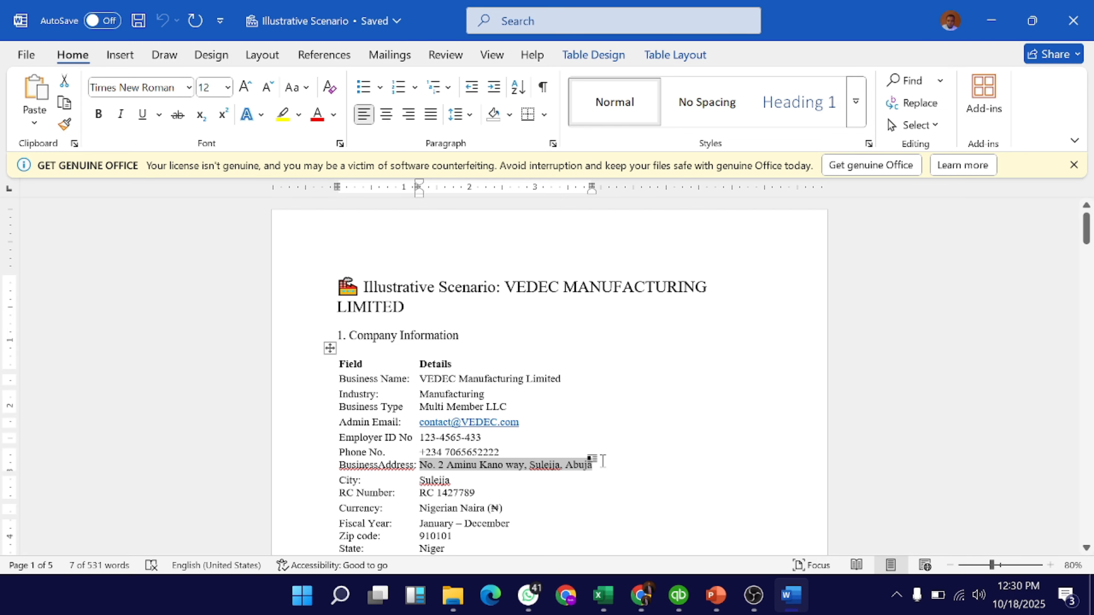
{"action": "left_click", "coordinate": [688, 595]}
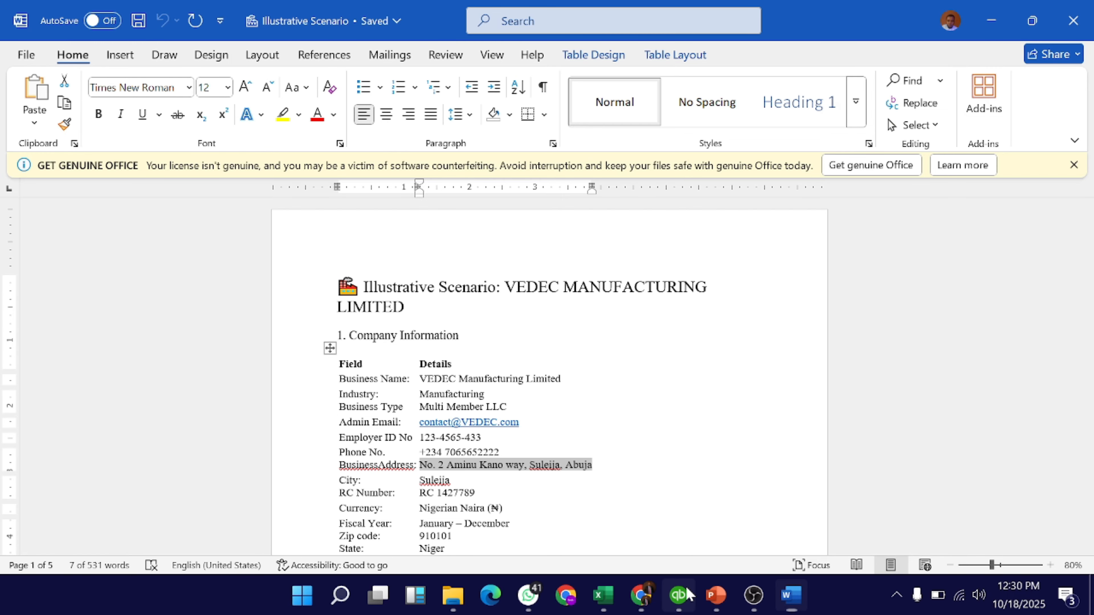
{"action": "left_click", "coordinate": [512, 405]}
{"action": "key", "text": "ctrl+v"}
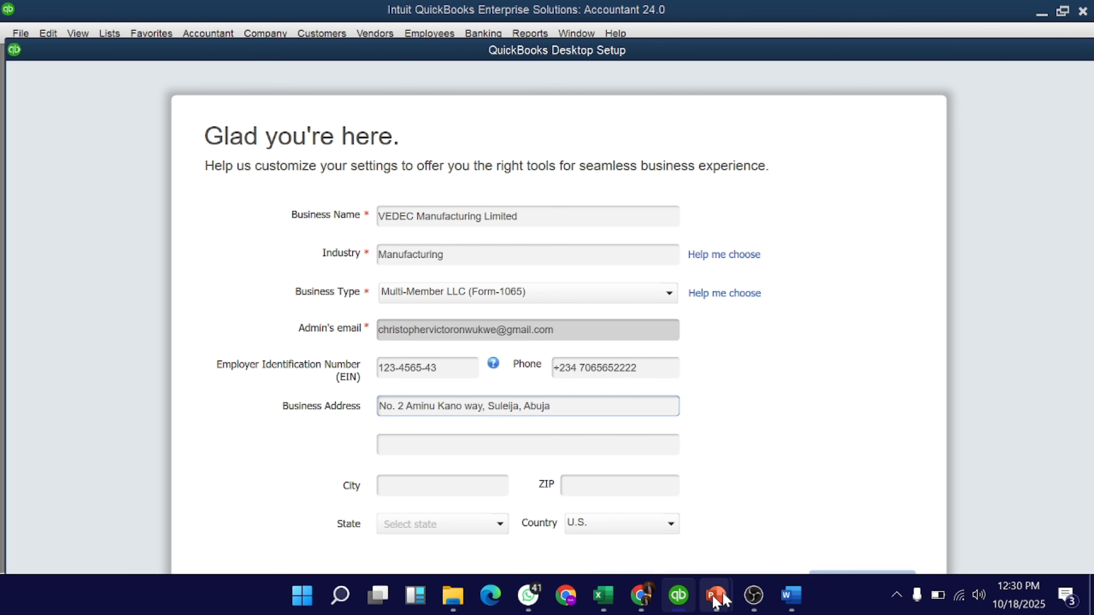
Copy the city from the Word scenario into the City field of the QuickBooks setup form
{"action": "left_click", "coordinate": [642, 595]}
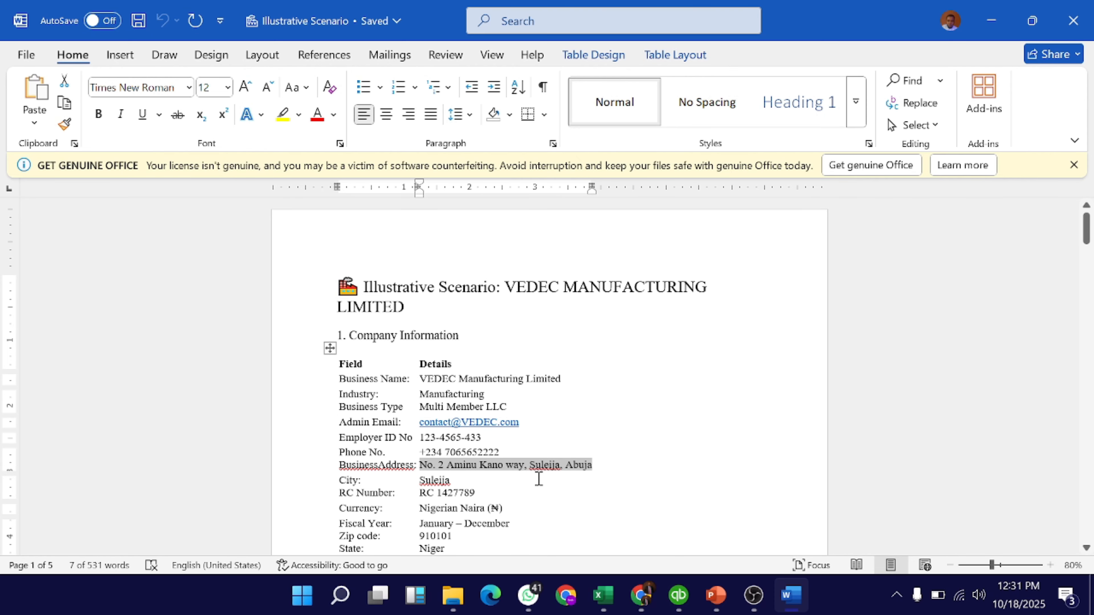
{"action": "left_click", "coordinate": [679, 602]}
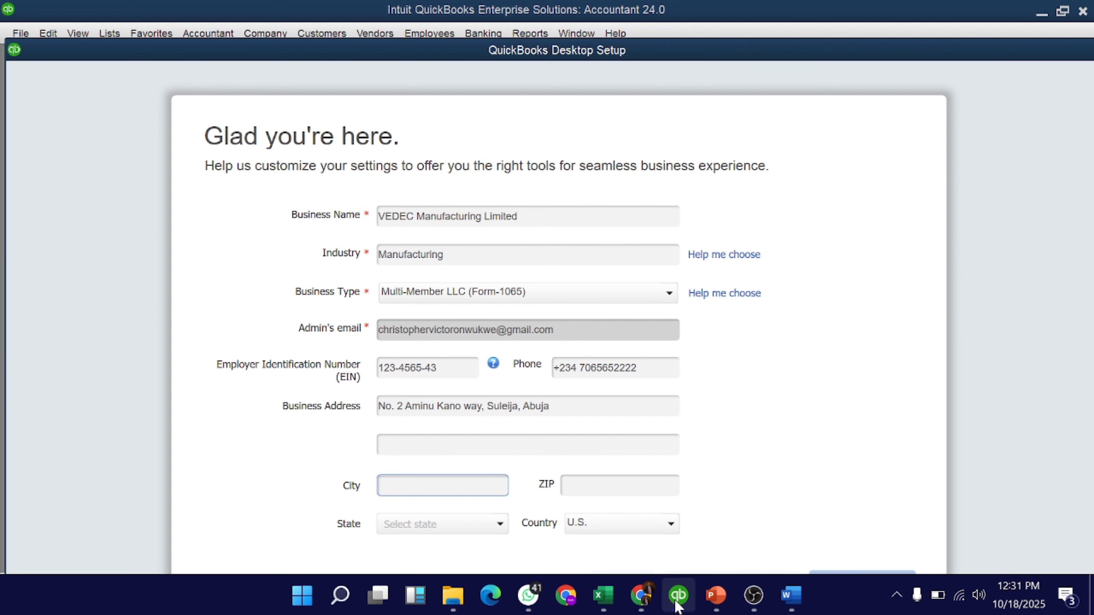
{"action": "key", "text": "ctrl+v"}
{"action": "key", "text": "Tab"}
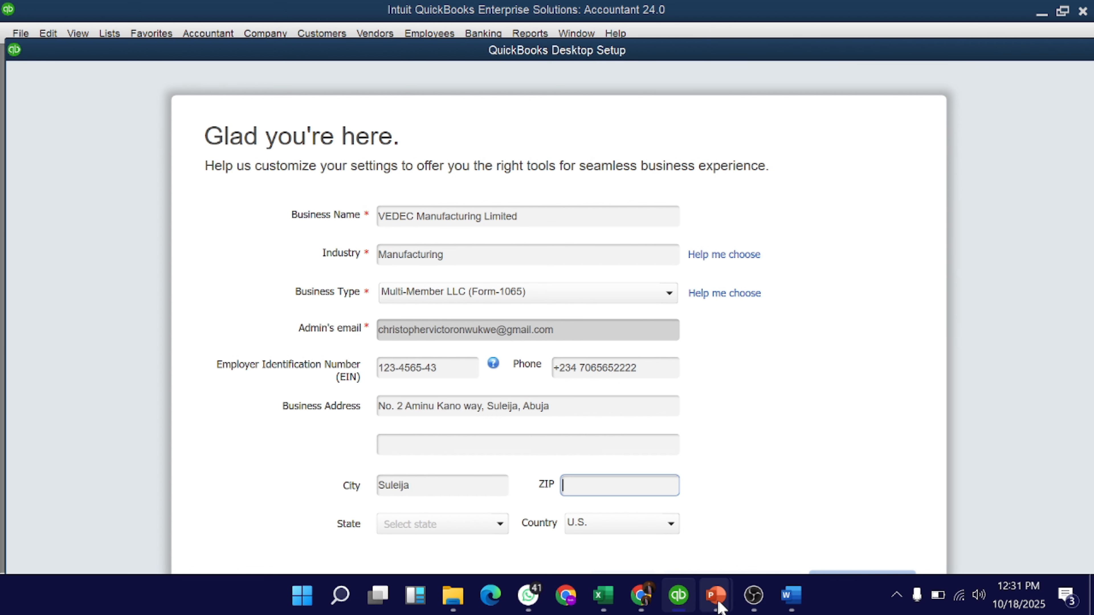
Copy the zip code from the Word scenario into the ZIP field of the QuickBooks setup form
{"action": "left_click", "coordinate": [792, 597]}
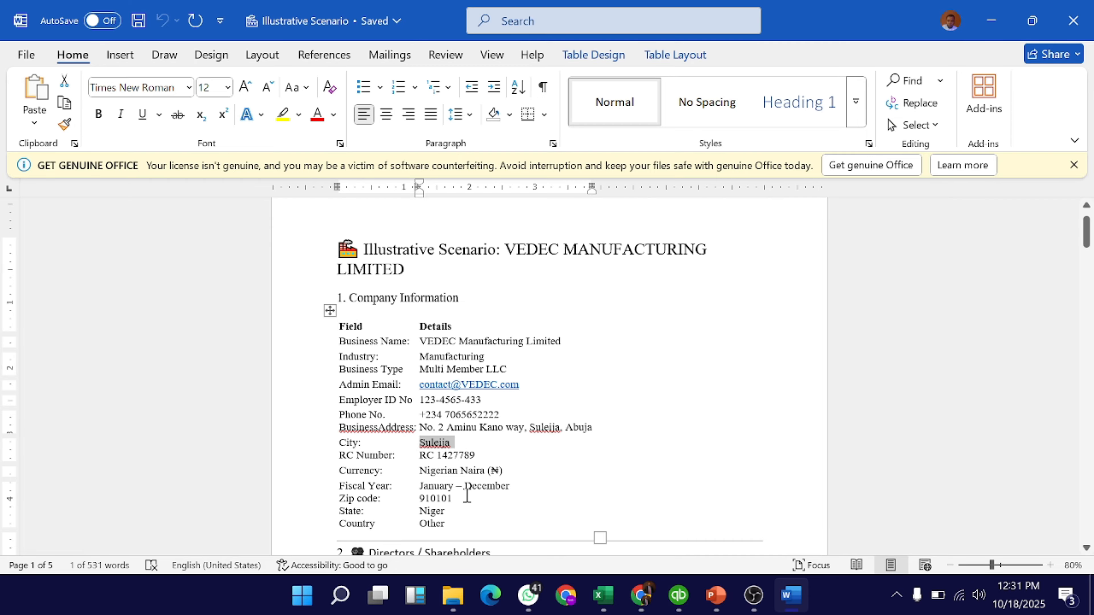
{"action": "double_click", "coordinate": [466, 497]}
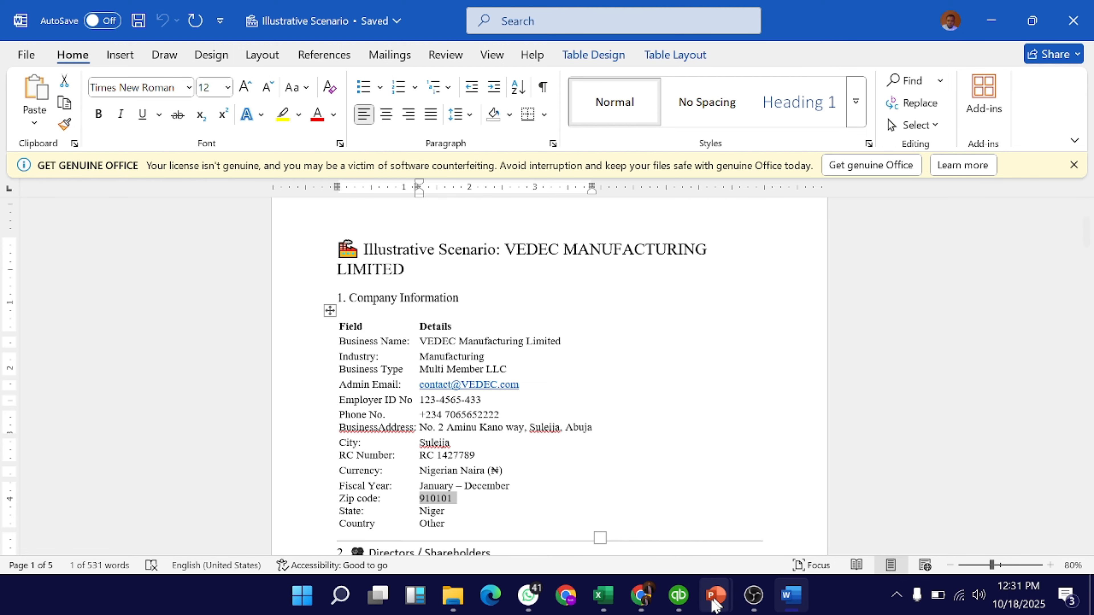
{"action": "left_click", "coordinate": [678, 597]}
{"action": "key", "text": "ctrl+v"}
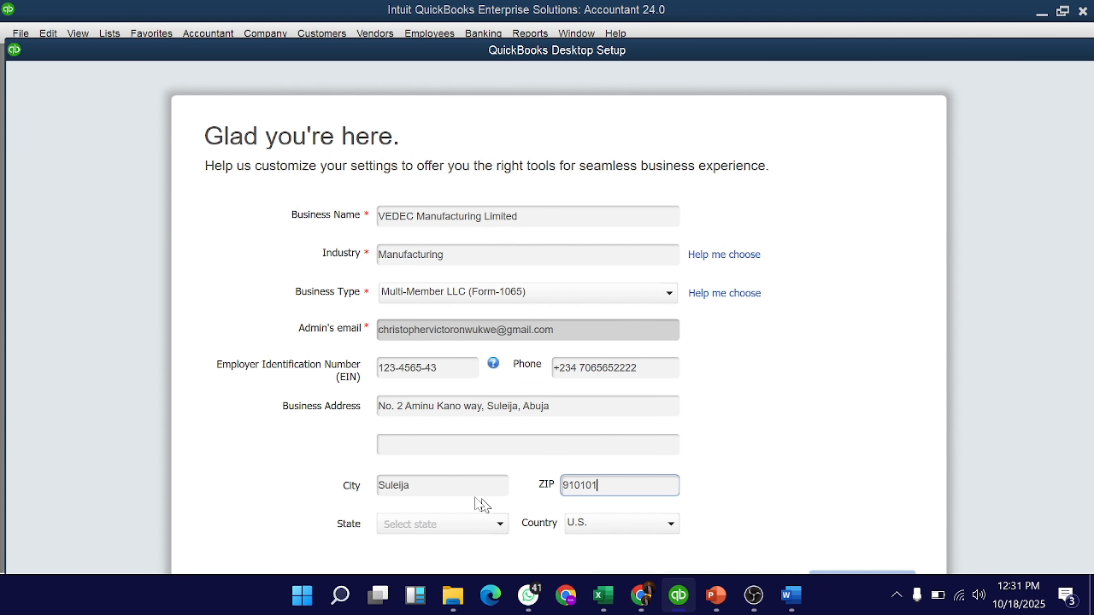
Set the company's state to FL and its country to Other in the setup form
{"action": "left_click", "coordinate": [473, 536]}
{"action": "scroll", "coordinate": [457, 472], "scroll_direction": "down", "scroll_amount": 2}
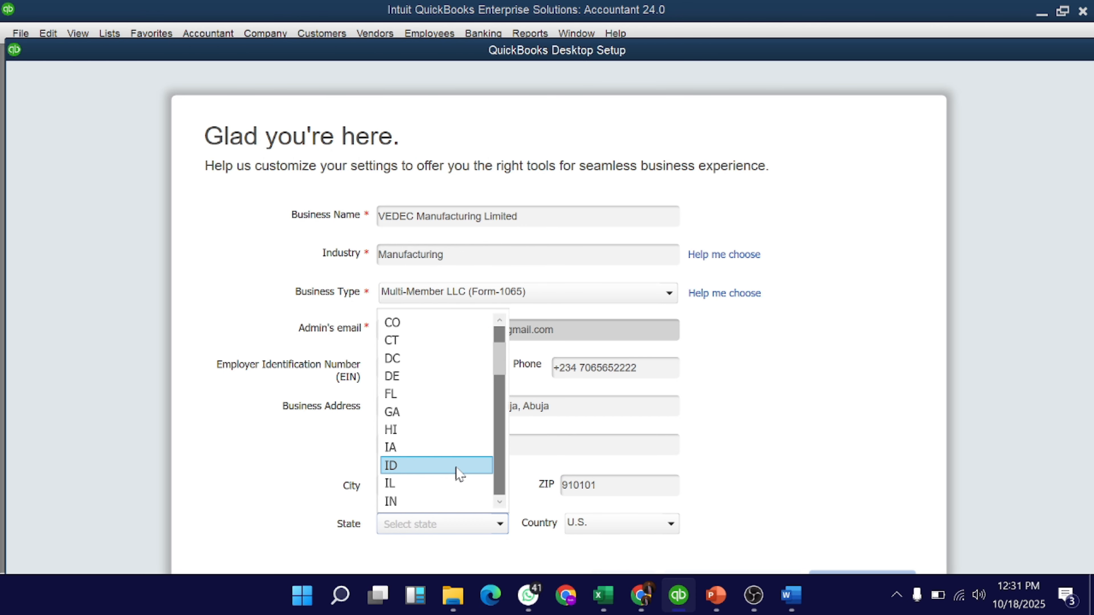
{"action": "left_click", "coordinate": [428, 398]}
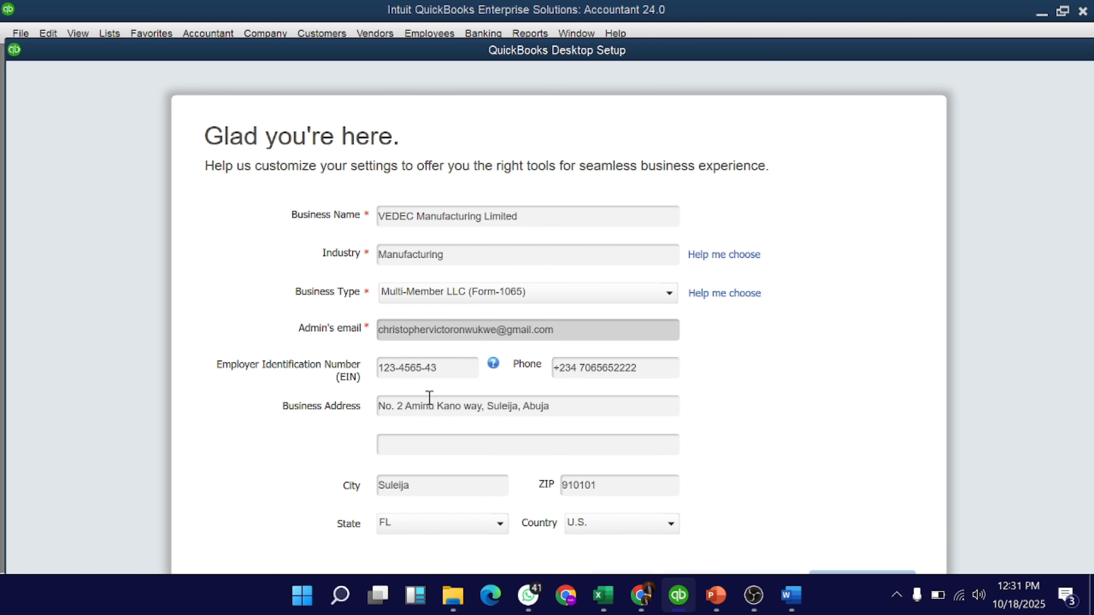
{"action": "left_click", "coordinate": [611, 533]}
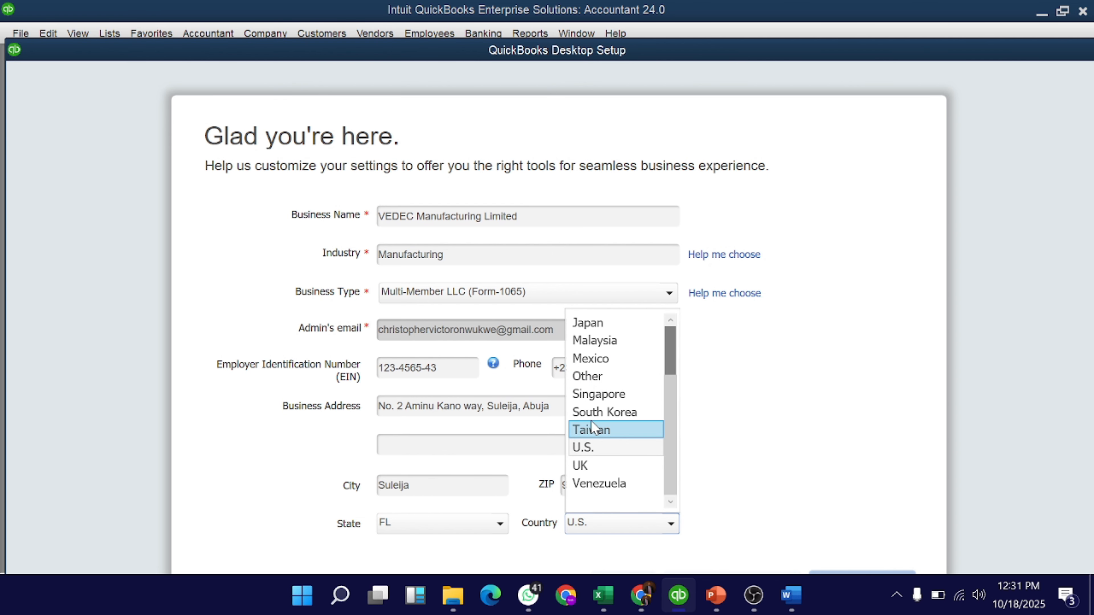
{"action": "left_click", "coordinate": [588, 377]}
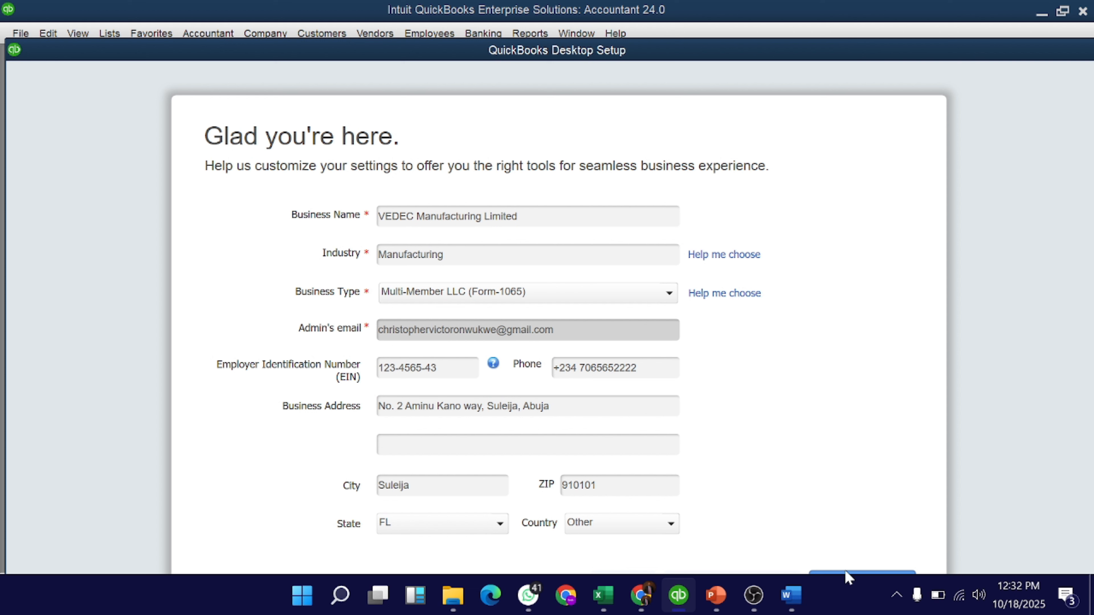
Move the QuickBooks Desktop Setup window up to expose the end of the form and try to create the company
{"action": "right_click", "coordinate": [834, 586]}
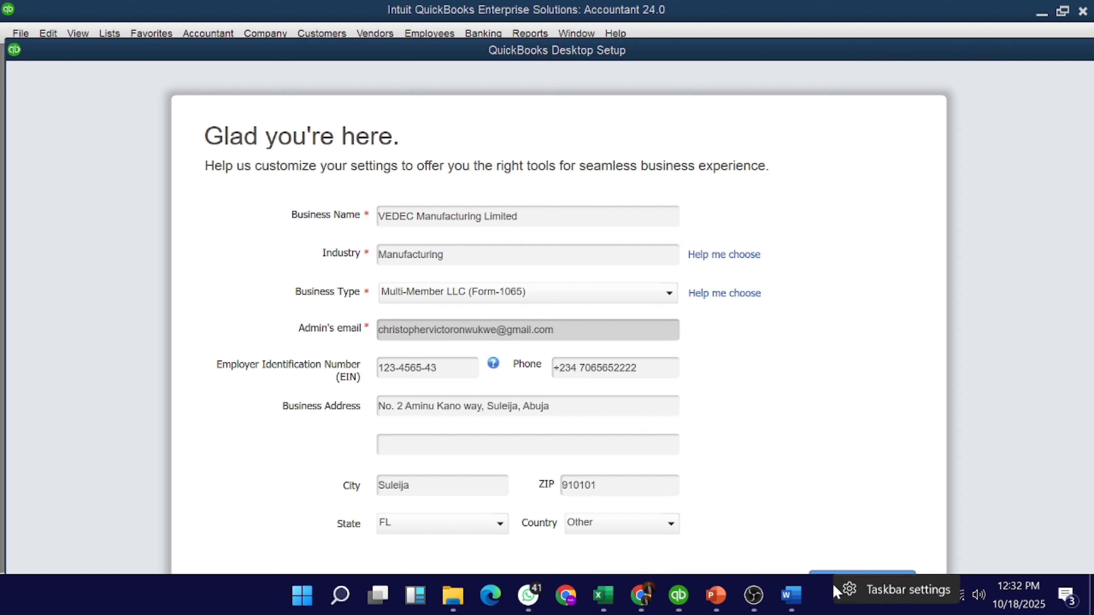
{"action": "left_click", "coordinate": [891, 590]}
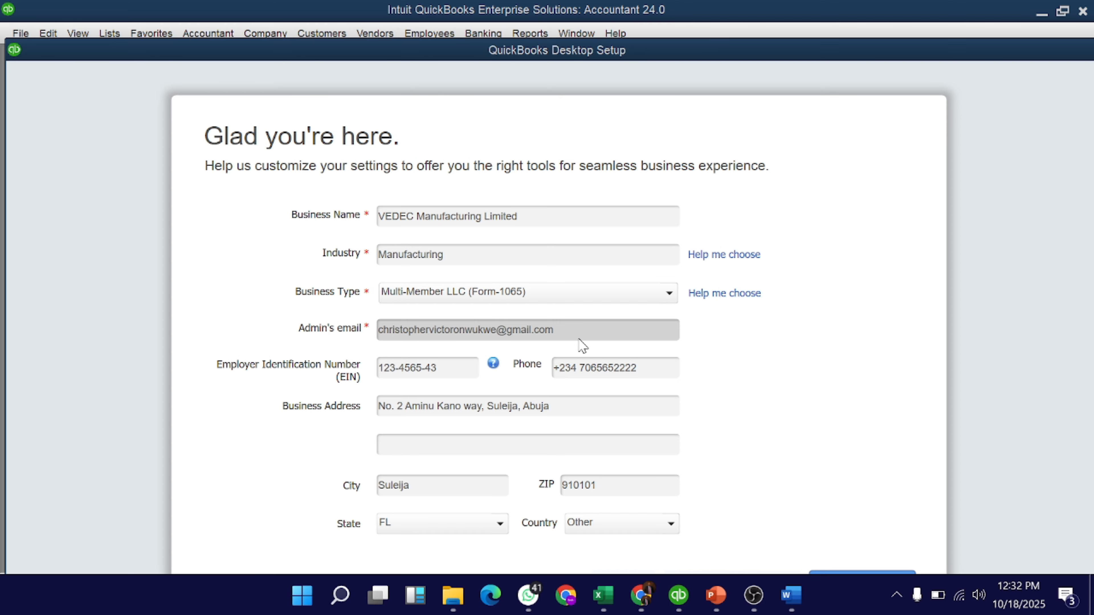
{"action": "left_click_drag", "start_coordinate": [668, 61], "coordinate": [616, 6]}
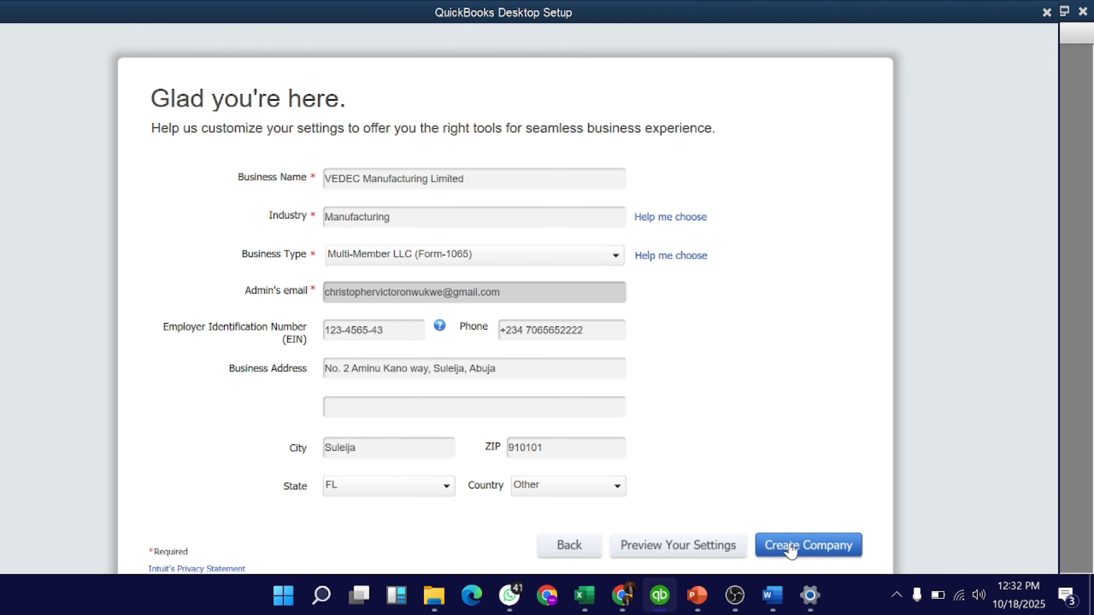
{"action": "left_click", "coordinate": [792, 548]}
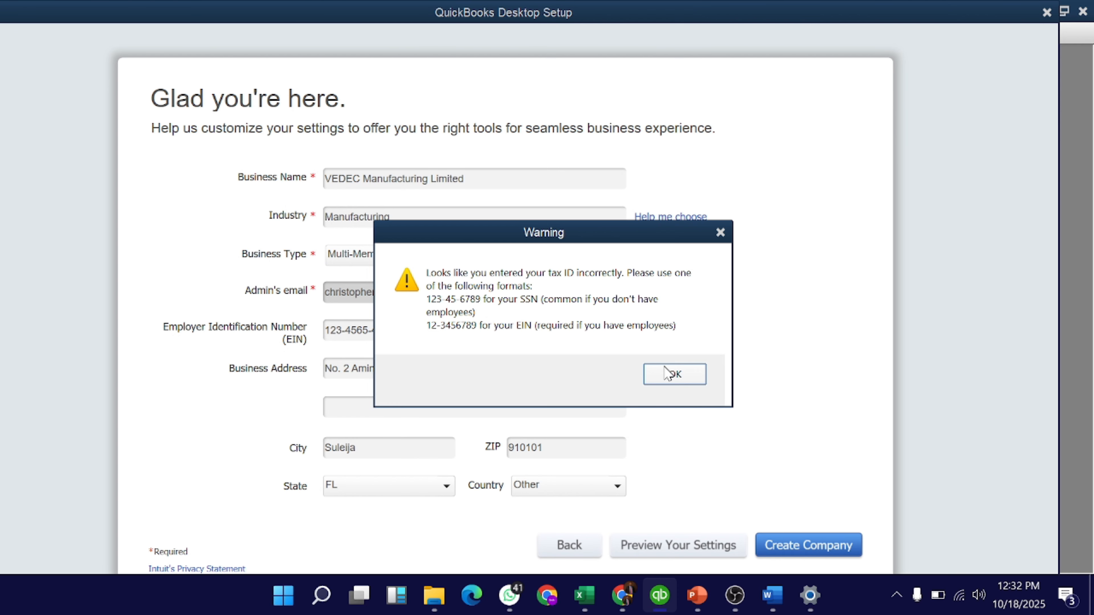
{"action": "left_click", "coordinate": [675, 375]}
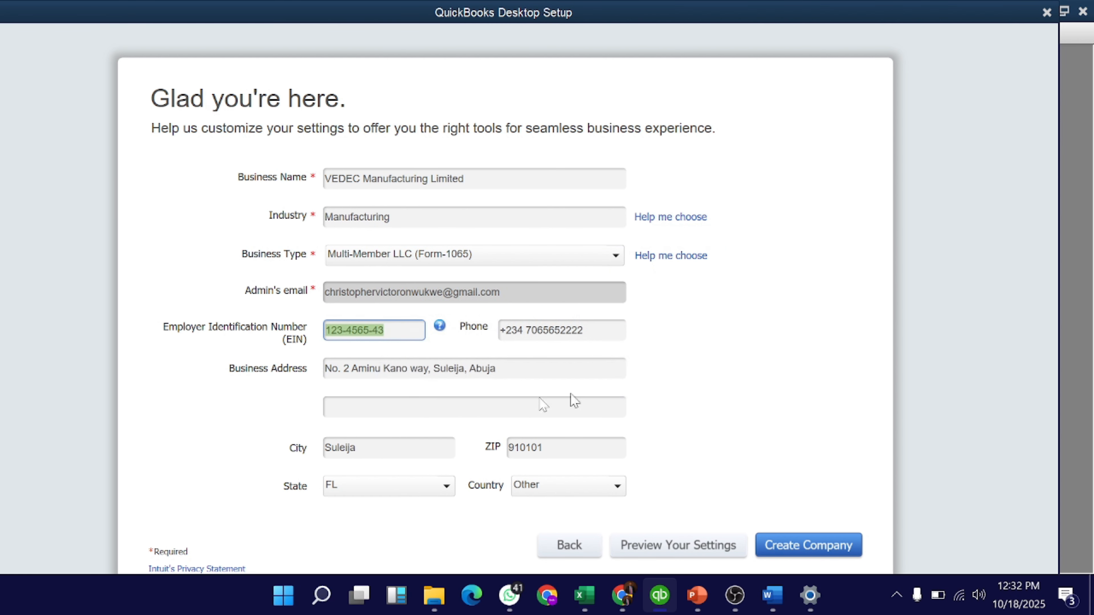
Rearrange the hyphens in the Employer Identification Number into a 3-2-4 digit format and create the company file
{"action": "left_click", "coordinate": [363, 334]}
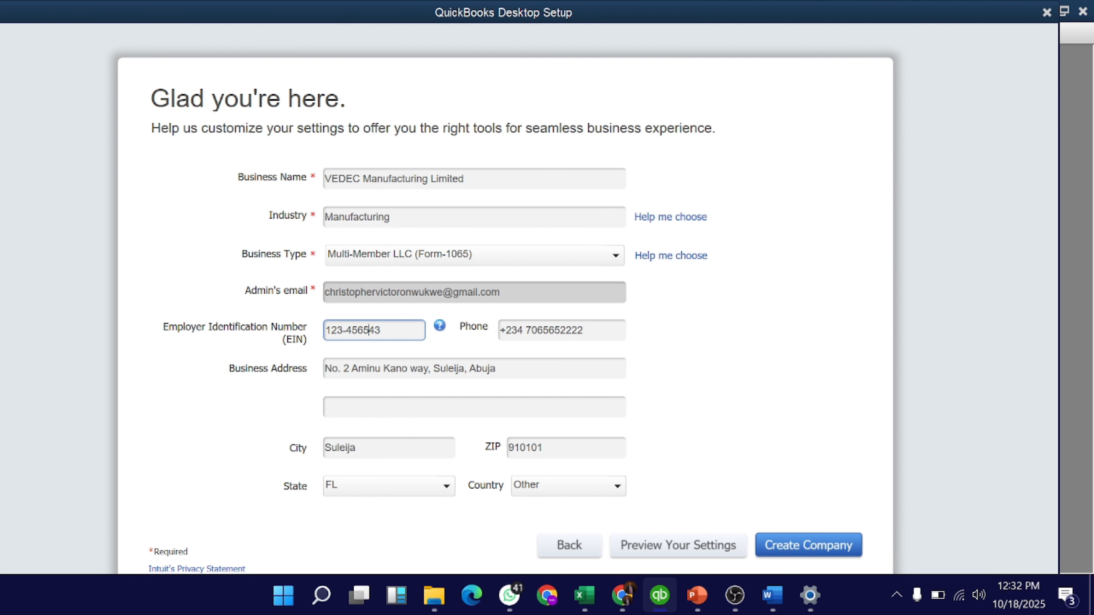
{"action": "type", "text": "-"}
{"action": "left_click", "coordinate": [787, 556]}
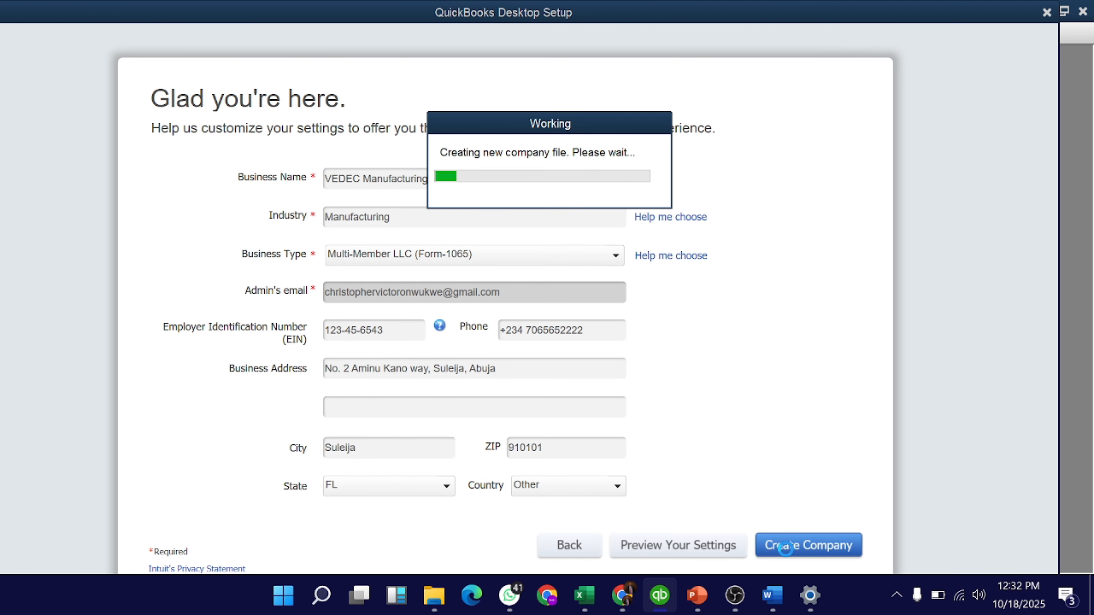